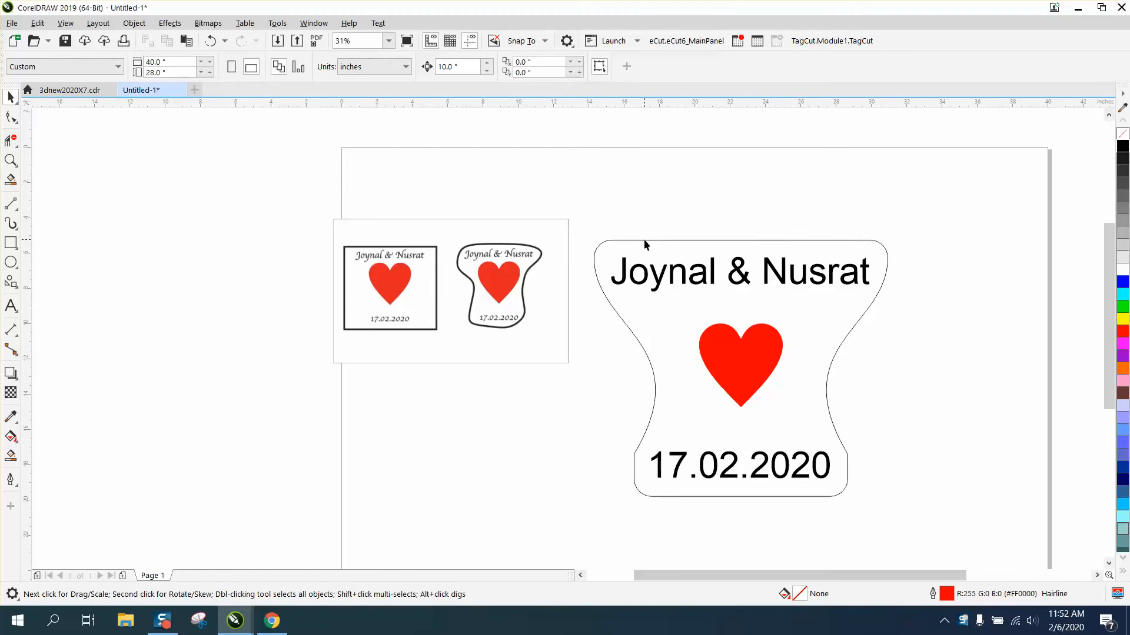
Delete the curved outline surrounding the names, the heart and the date
{"action": "left_click", "coordinate": [644, 239]}
{"action": "key", "text": "Delete"}
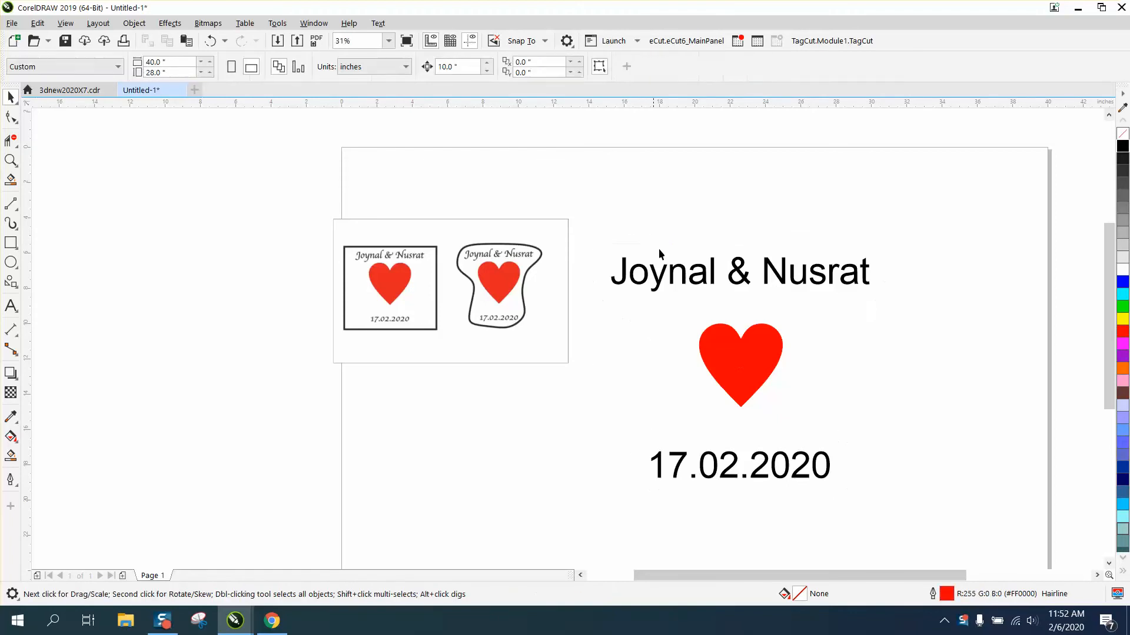
Examine the names text, the heart and the date up close, both individually and selected together
{"action": "left_click", "coordinate": [733, 288]}
{"action": "left_click", "coordinate": [750, 362]}
{"action": "left_click", "coordinate": [761, 478]}
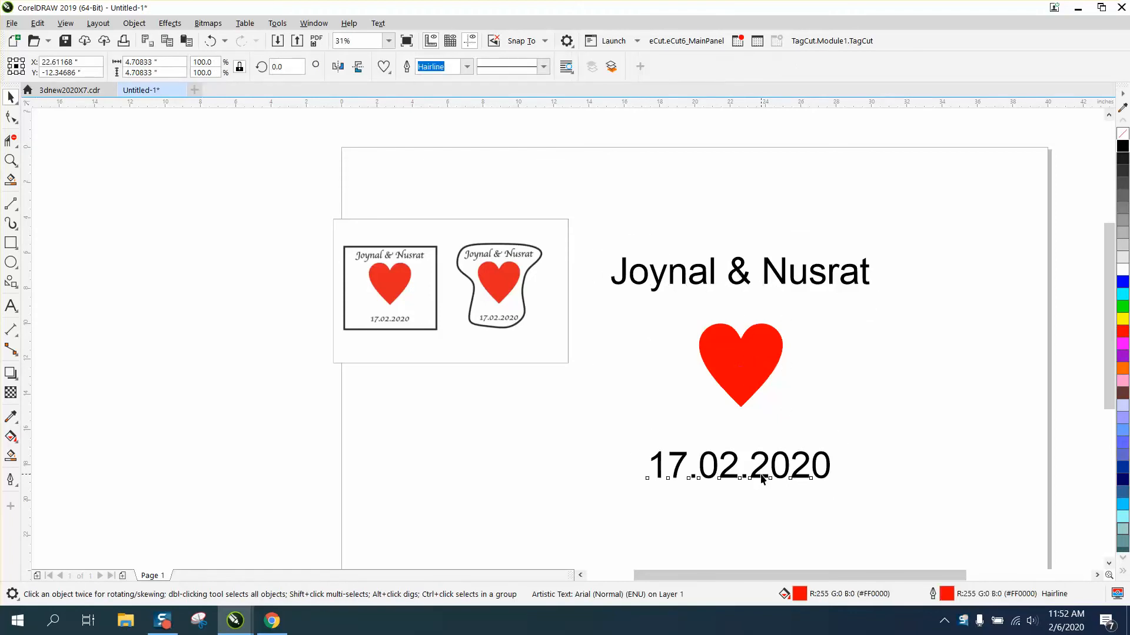
{"action": "left_click", "coordinate": [762, 478]}
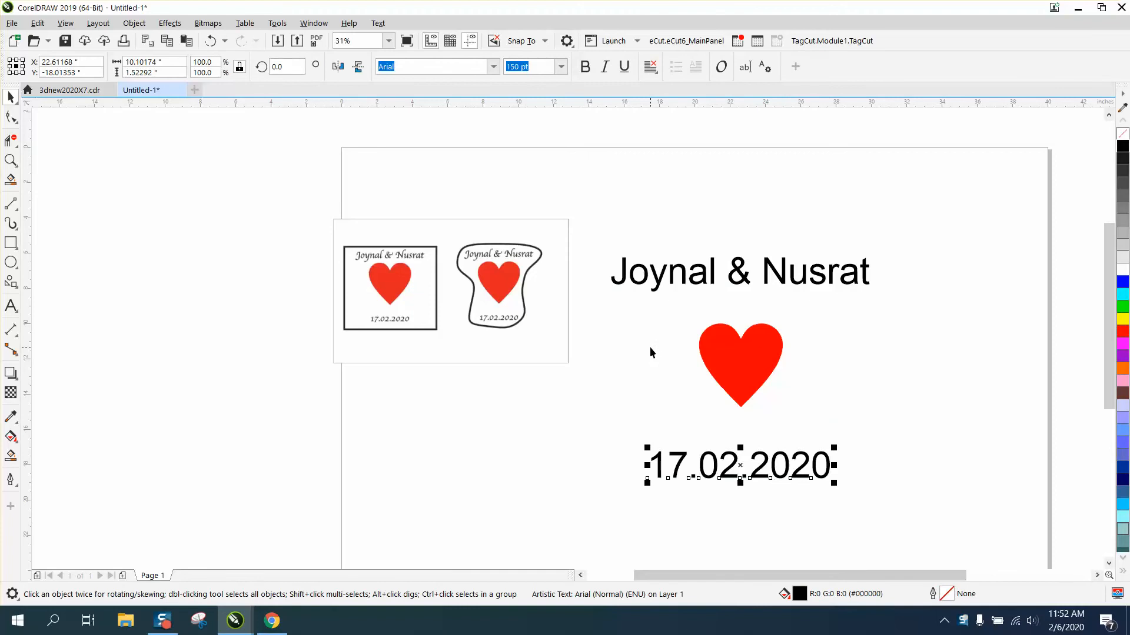
{"action": "left_click", "coordinate": [591, 203]}
{"action": "left_click_drag", "start_coordinate": [606, 236], "coordinate": [789, 470]}
{"action": "left_click_drag", "start_coordinate": [946, 543], "coordinate": [946, 543]}
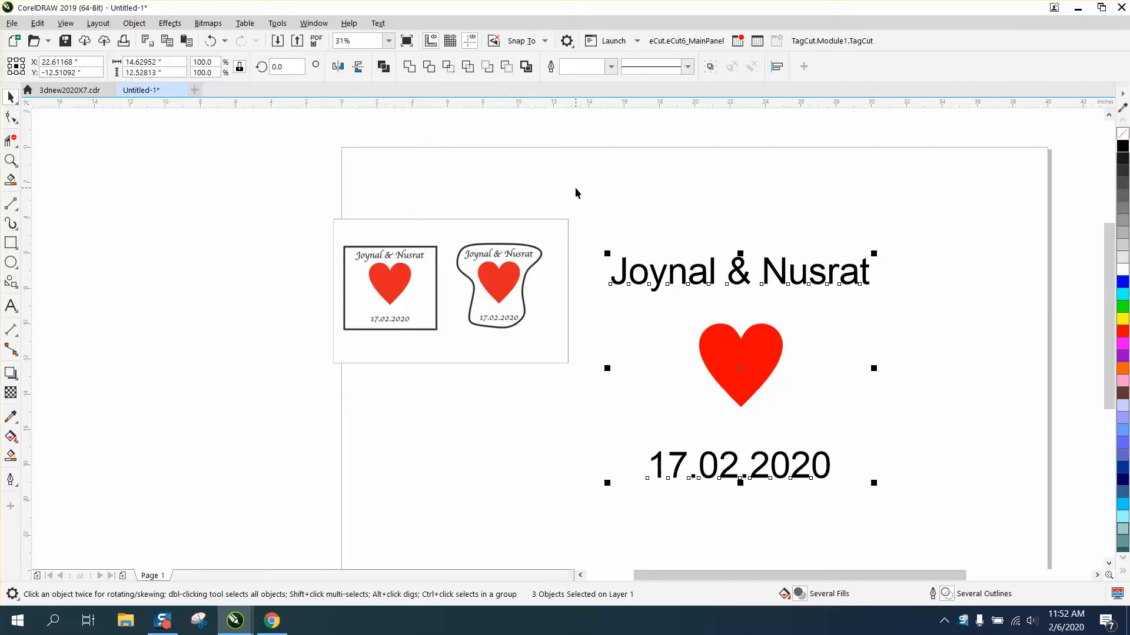
{"action": "left_click", "coordinate": [11, 160]}
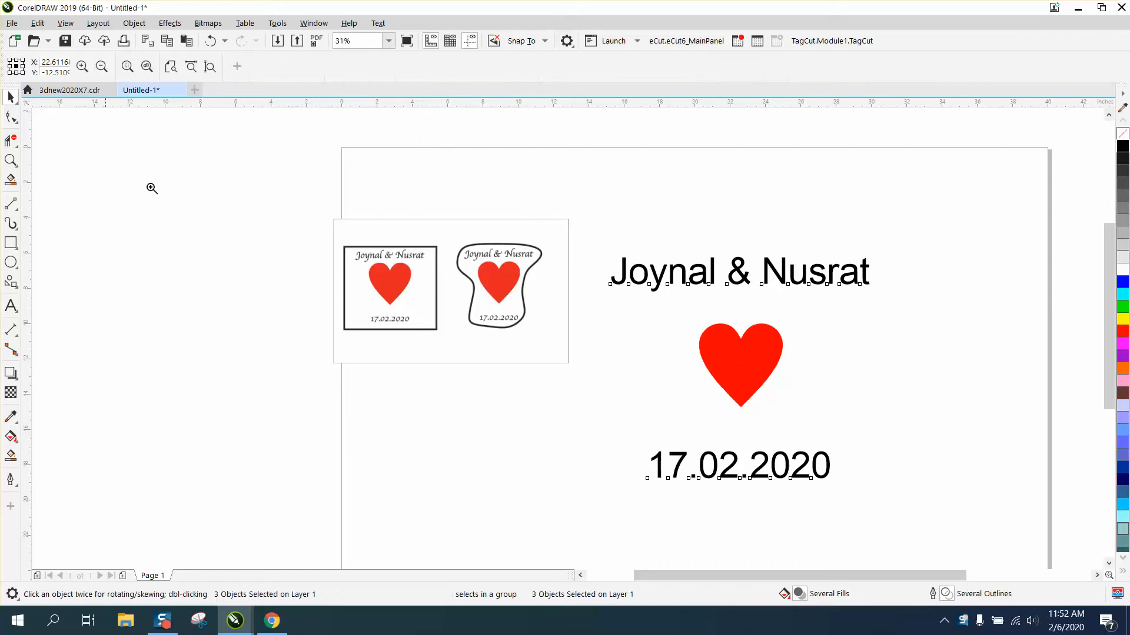
{"action": "left_click_drag", "start_coordinate": [561, 224], "coordinate": [944, 538]}
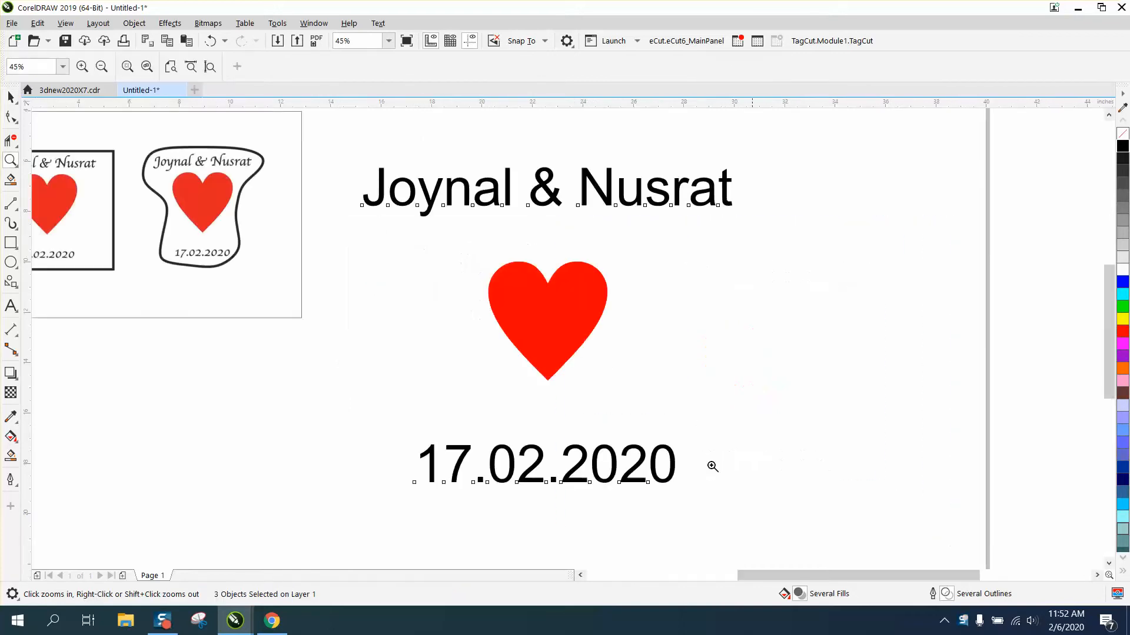
{"action": "left_click", "coordinate": [9, 98]}
{"action": "left_click", "coordinate": [738, 232]}
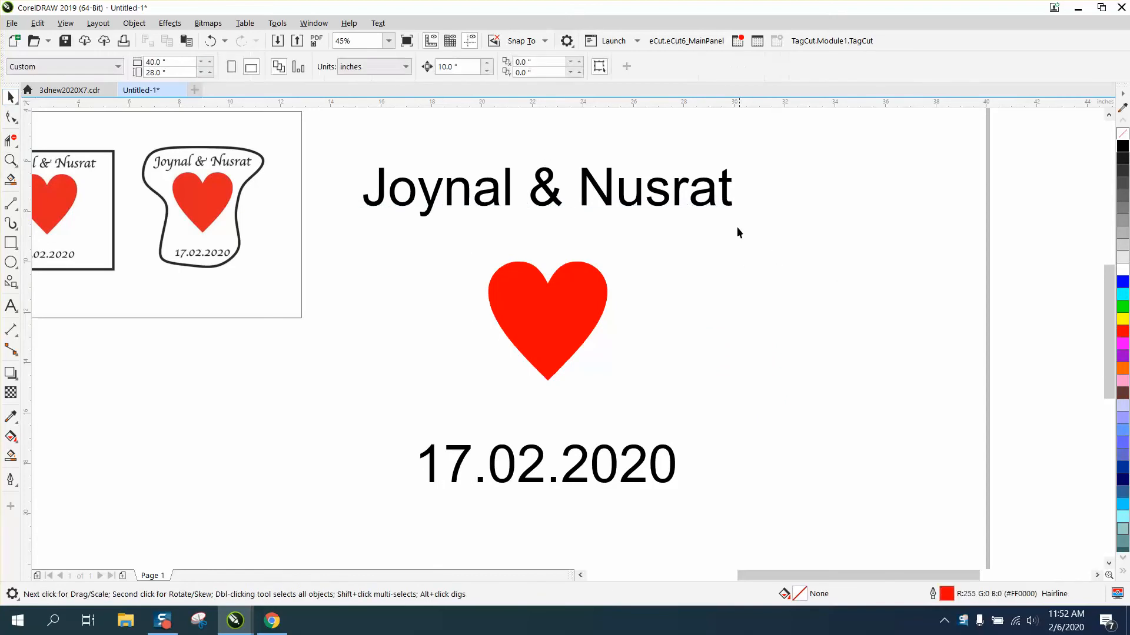
Create a rectangle fitted exactly around the names text and another fitted around the date text
{"action": "left_click", "coordinate": [729, 206]}
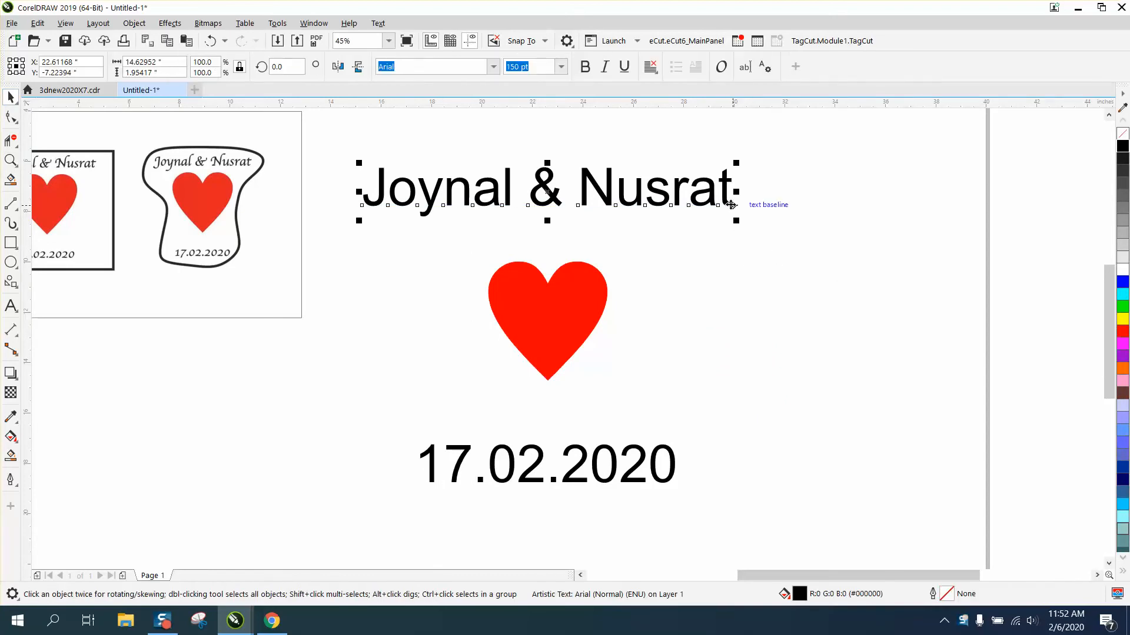
{"action": "left_click", "coordinate": [10, 243]}
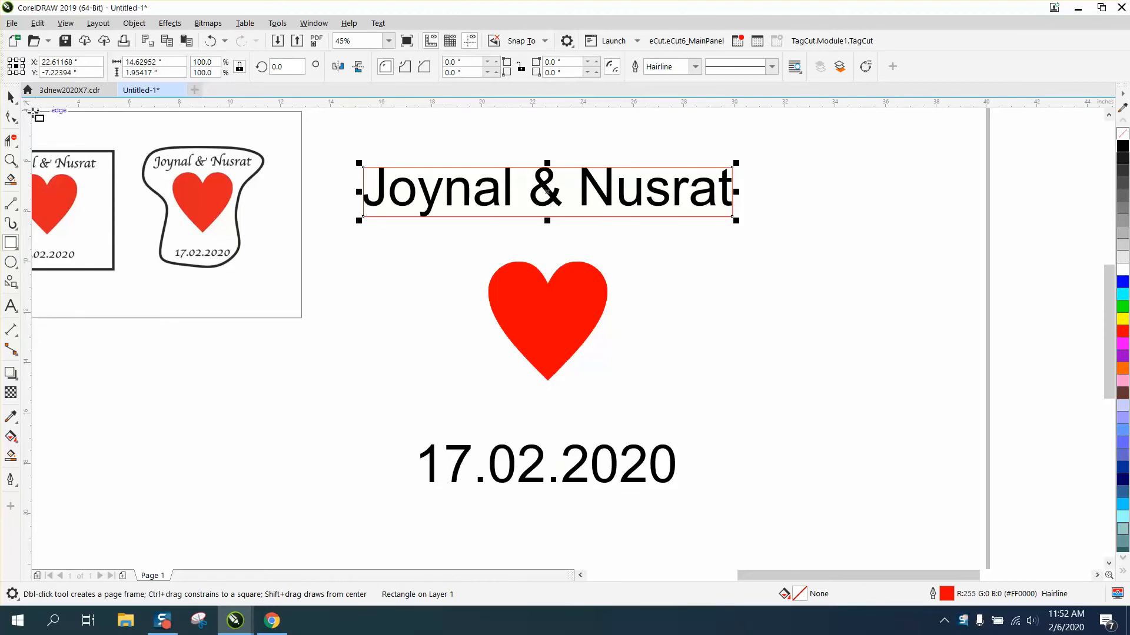
{"action": "left_click", "coordinate": [10, 97]}
{"action": "left_click", "coordinate": [539, 458]}
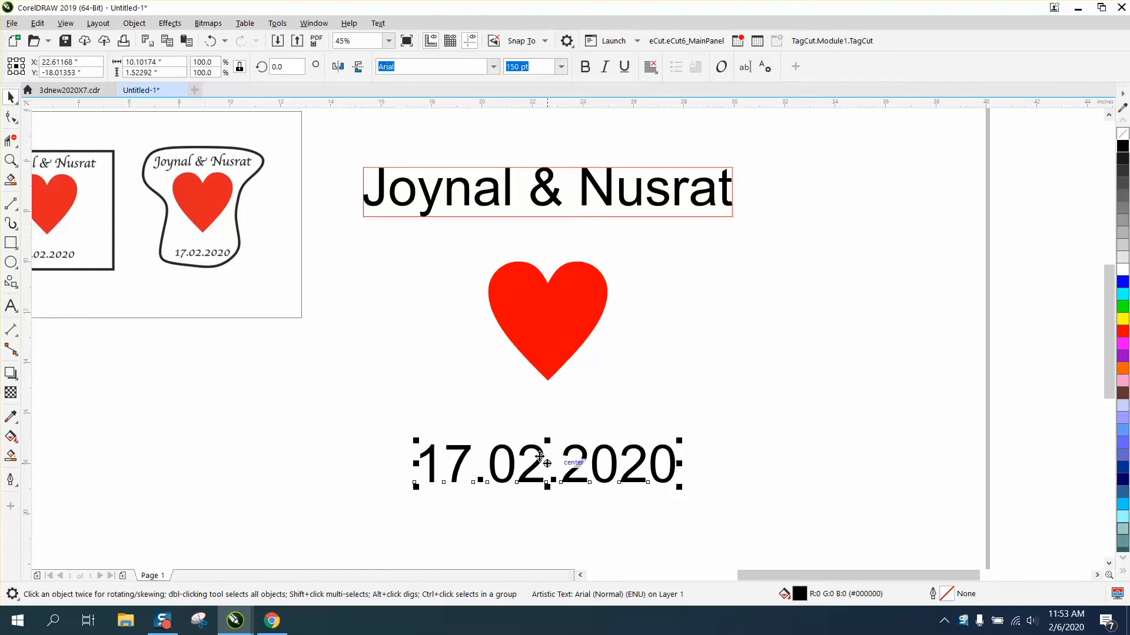
{"action": "left_click", "coordinate": [15, 247]}
Set the nudge distance to 15 inches and shift both framing rectangles to the right by that distance
{"action": "scroll", "coordinate": [171, 324], "scroll_direction": "down", "scroll_amount": 2}
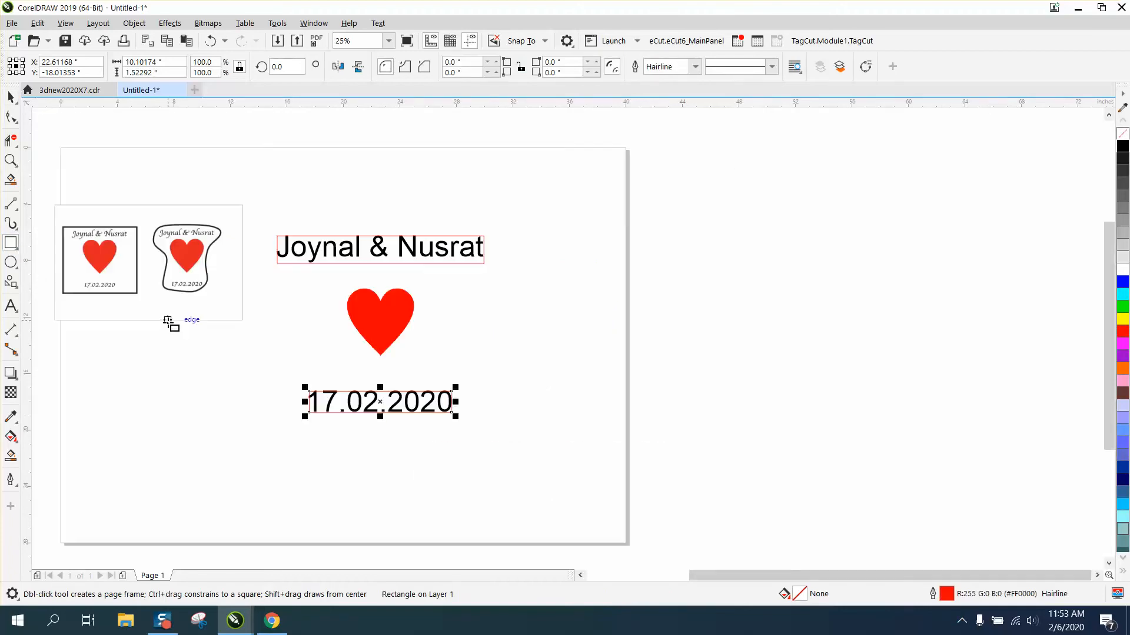
{"action": "left_click", "coordinate": [10, 97]}
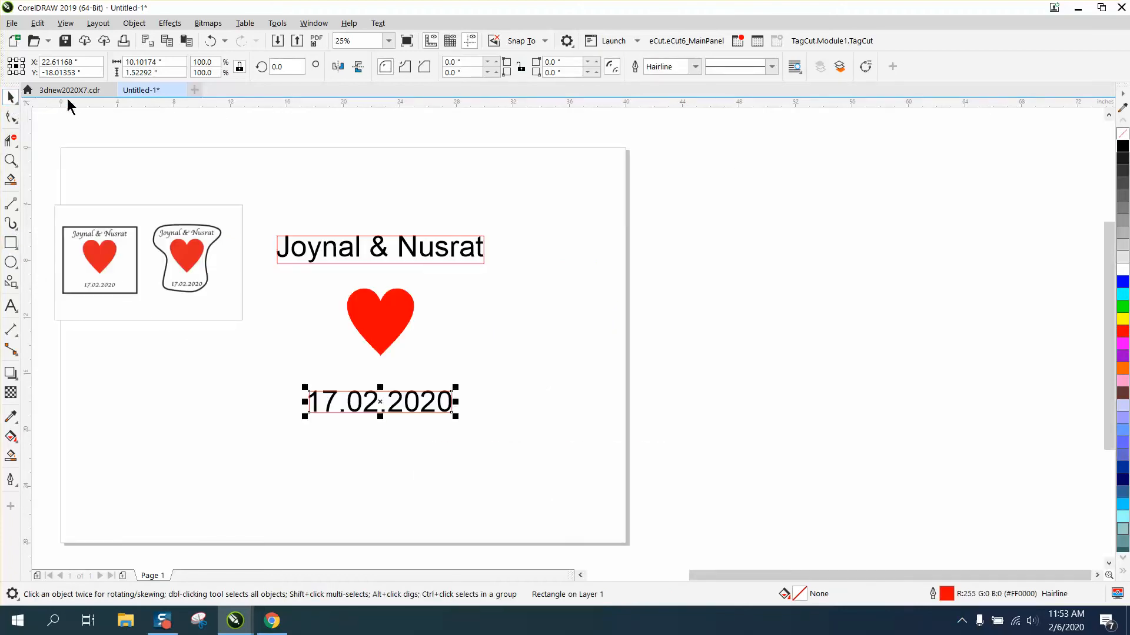
{"action": "left_click", "coordinate": [224, 112]}
{"action": "left_click_drag", "start_coordinate": [456, 66], "coordinate": [407, 66]}
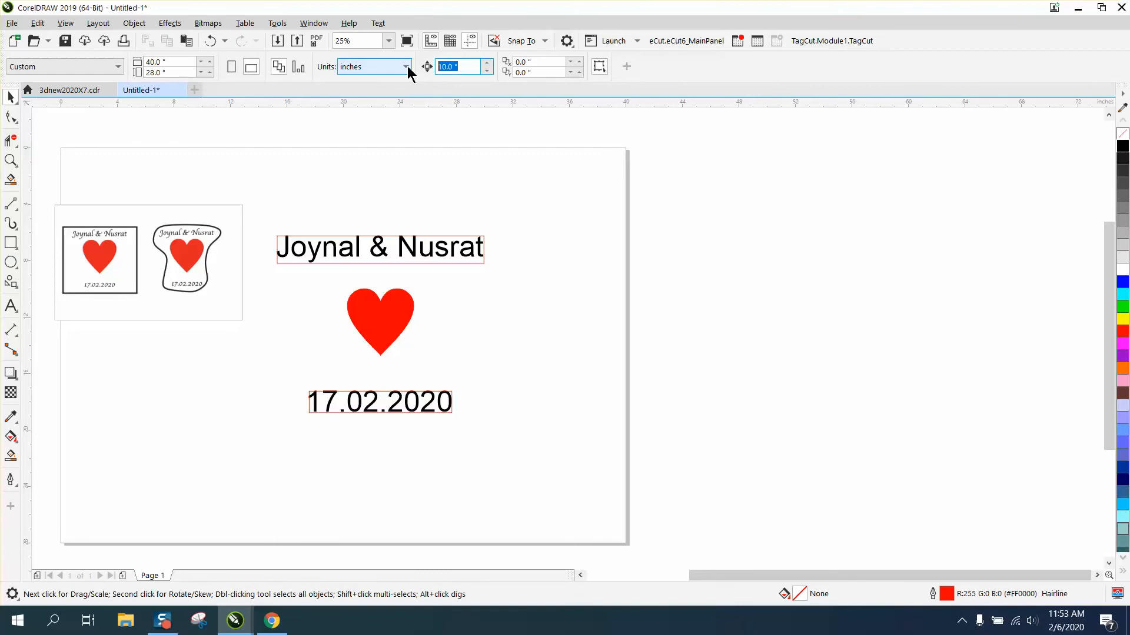
{"action": "type", "text": "15"}
{"action": "left_click", "coordinate": [484, 263]}
{"action": "key", "text": "Right"}
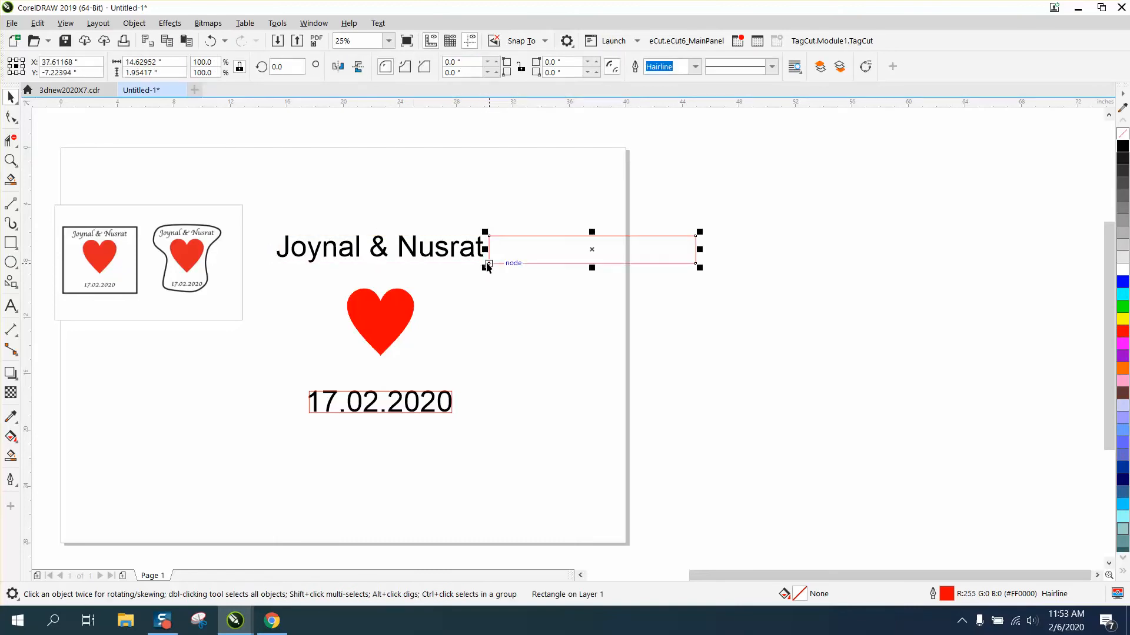
{"action": "left_click", "coordinate": [450, 412]}
{"action": "key", "text": "Right"}
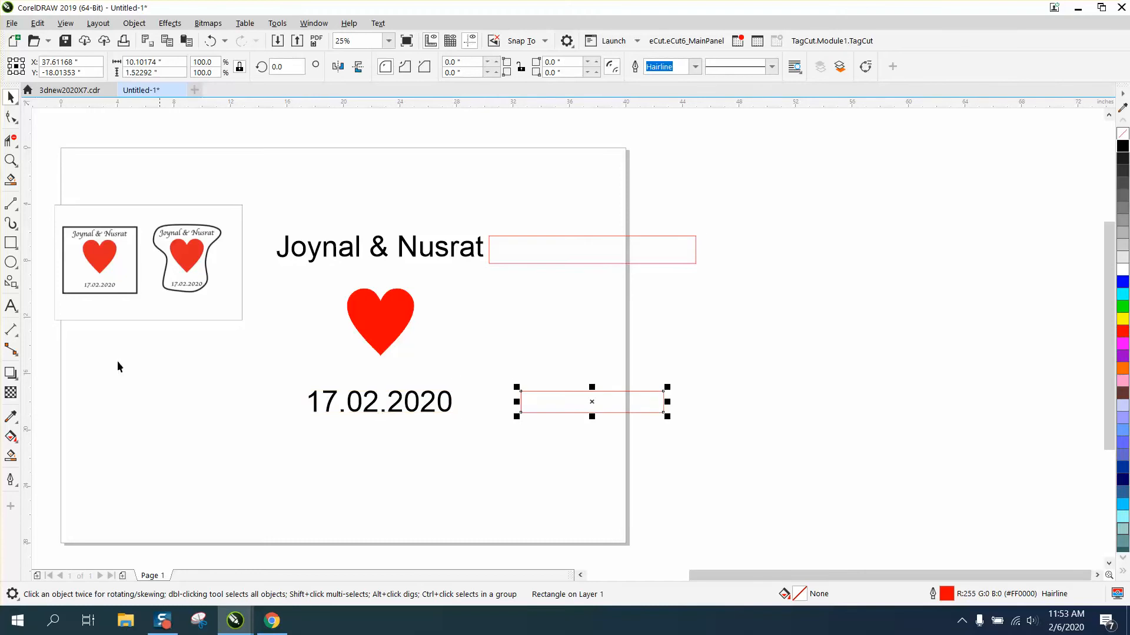
Draw two straight lines joining the upper rectangle's bottom corners to the lower rectangle's top corners
{"action": "left_click", "coordinate": [17, 210]}
{"action": "left_click", "coordinate": [60, 223]}
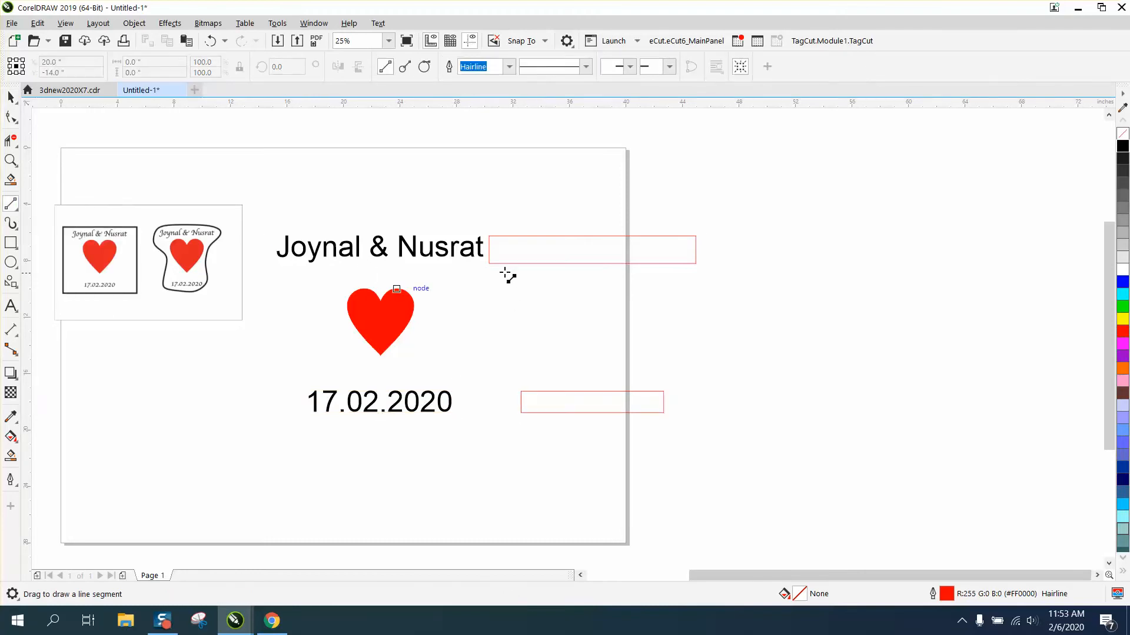
{"action": "left_click_drag", "start_coordinate": [491, 265], "coordinate": [520, 391]}
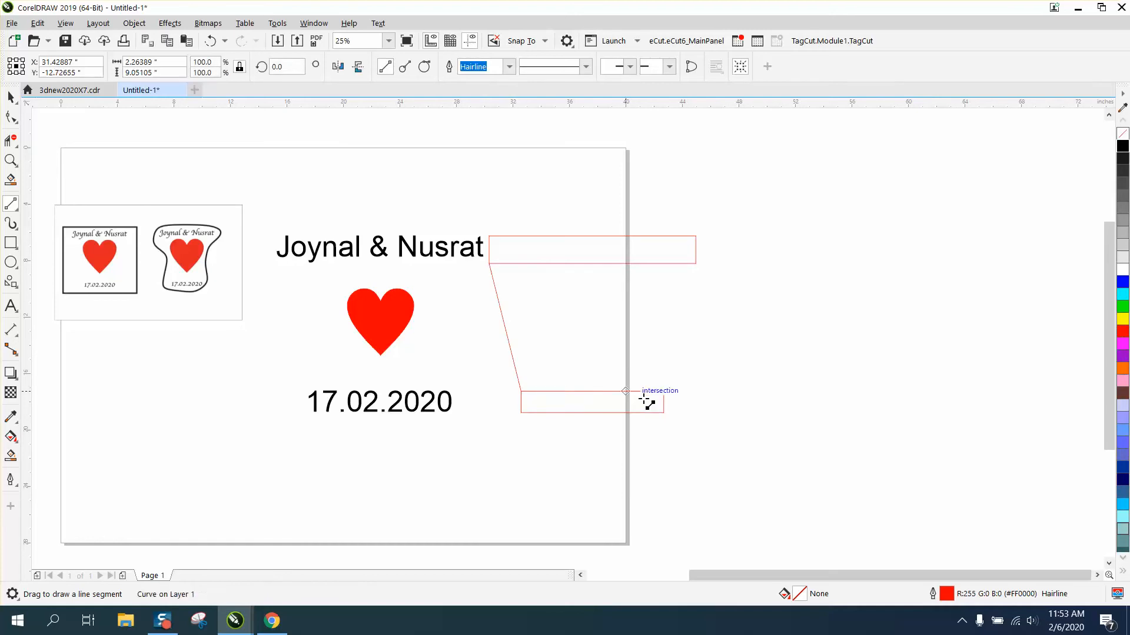
{"action": "left_click_drag", "start_coordinate": [664, 391], "coordinate": [695, 264]}
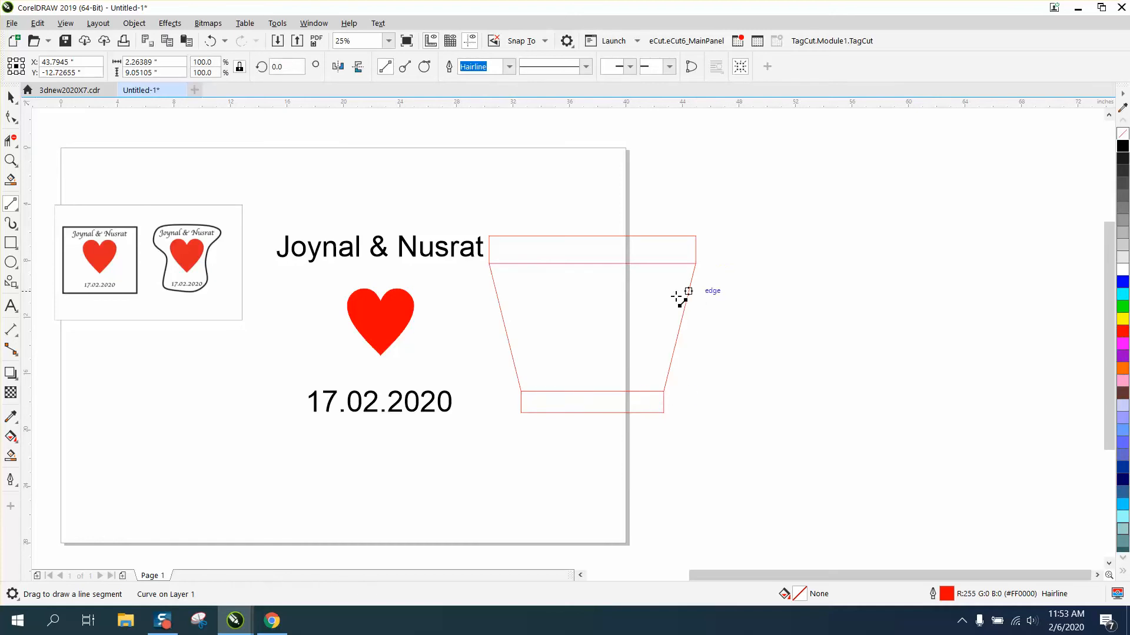
Delete the upper rectangle's bottom edge between the two slanted lines with Virtual Segment Delete
{"action": "left_click", "coordinate": [12, 141]}
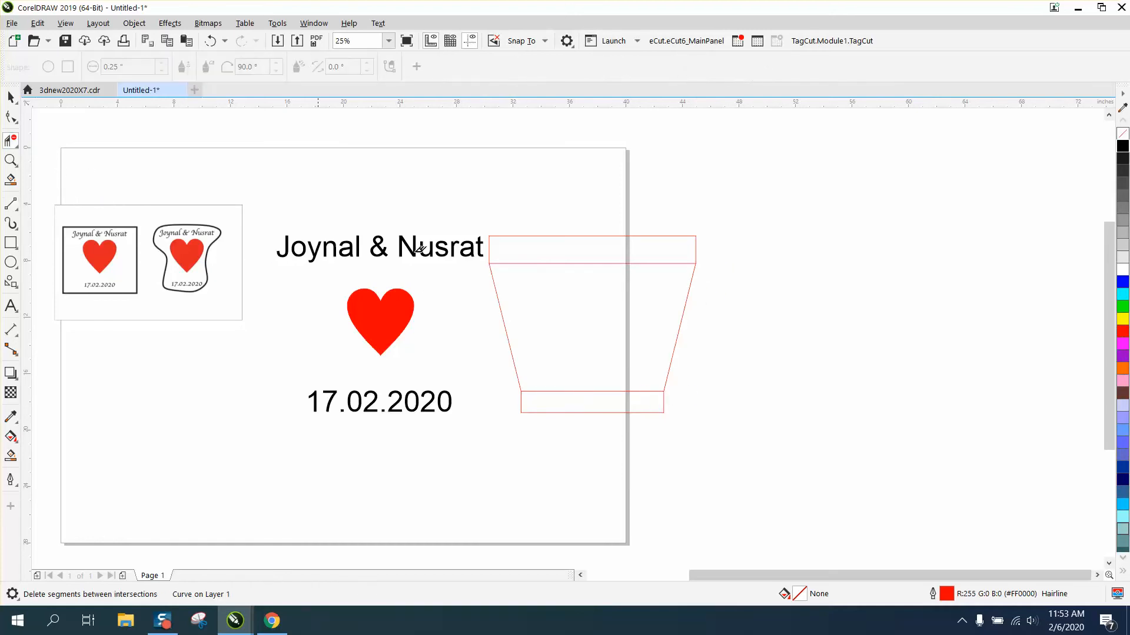
{"action": "left_click_drag", "start_coordinate": [575, 257], "coordinate": [581, 385]}
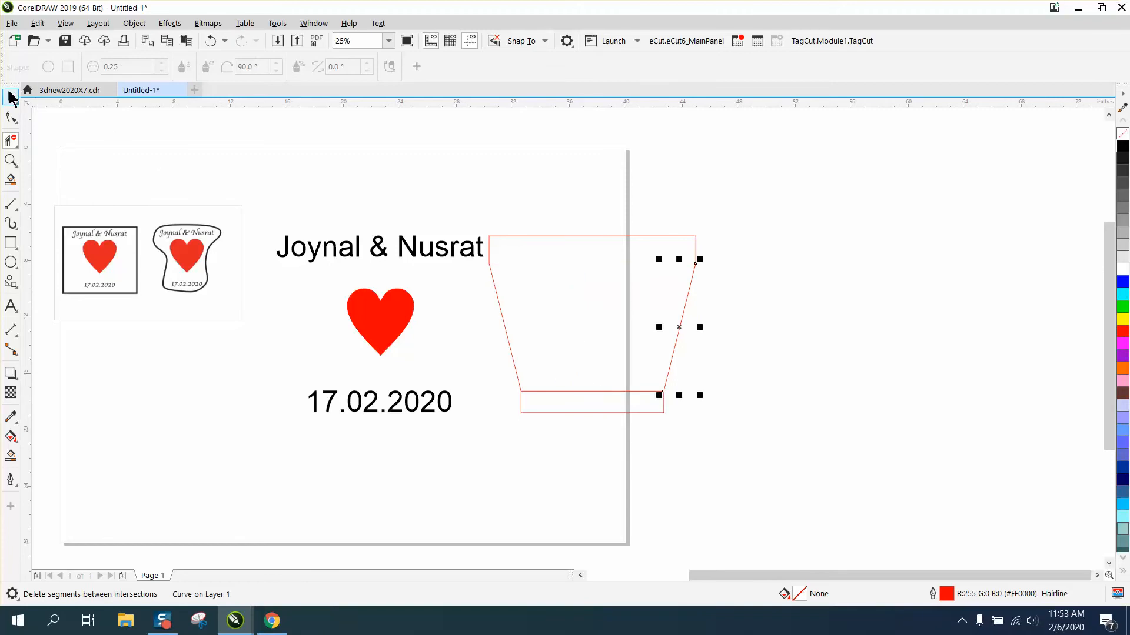
{"action": "left_click", "coordinate": [11, 455]}
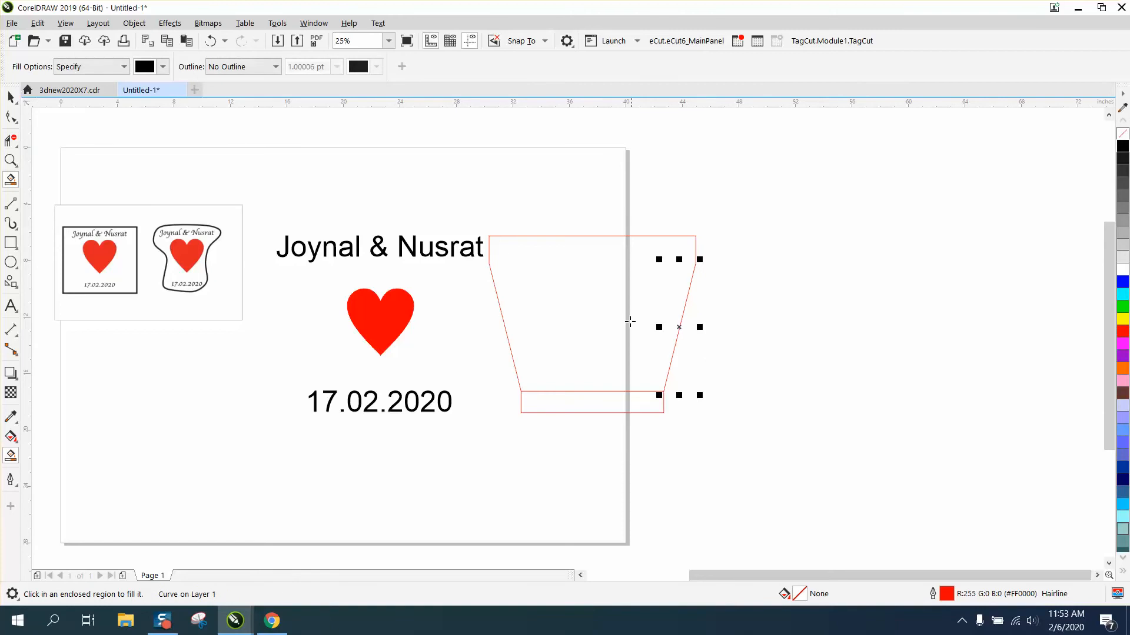
{"action": "left_click", "coordinate": [599, 313]}
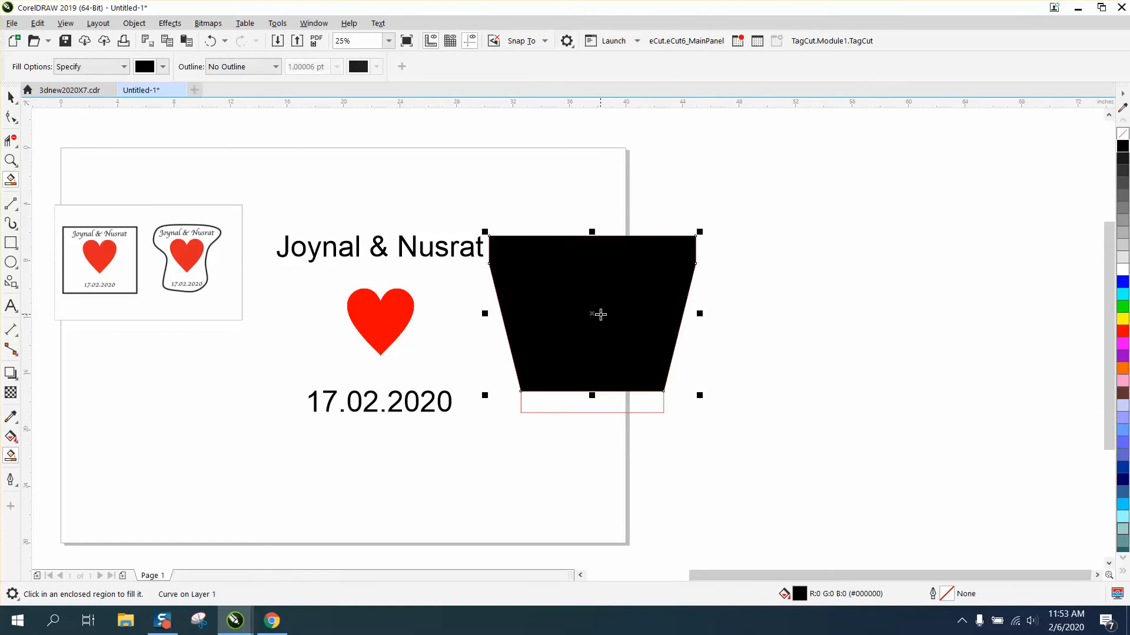
{"action": "left_click", "coordinate": [211, 41]}
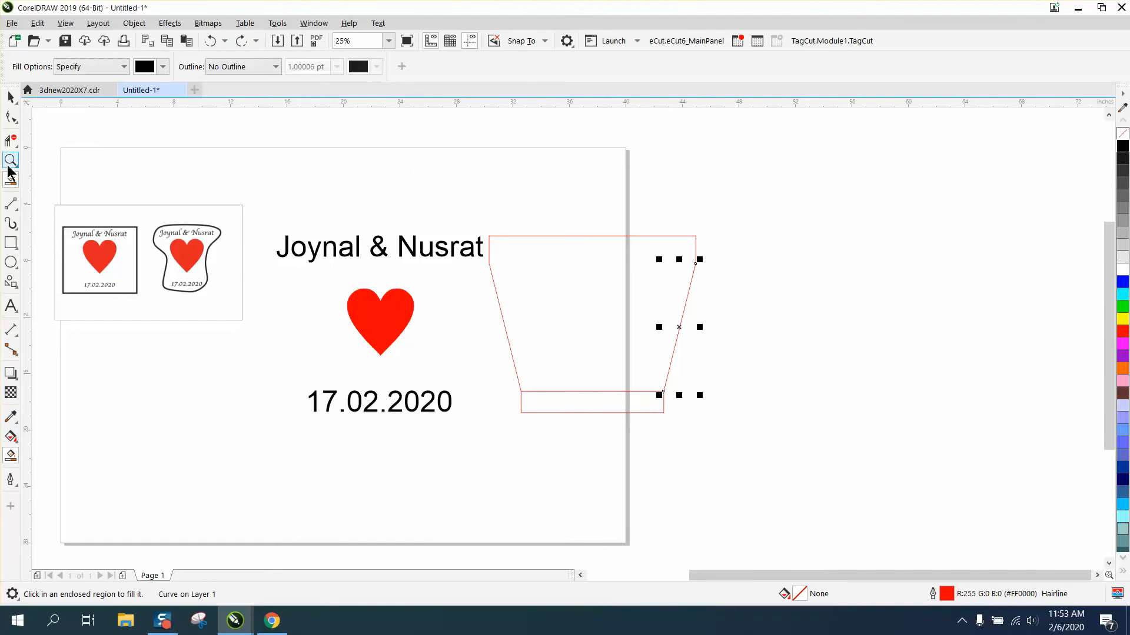
Delete the lower rectangle's top edge so that only the outer silhouette is left
{"action": "left_click", "coordinate": [10, 140]}
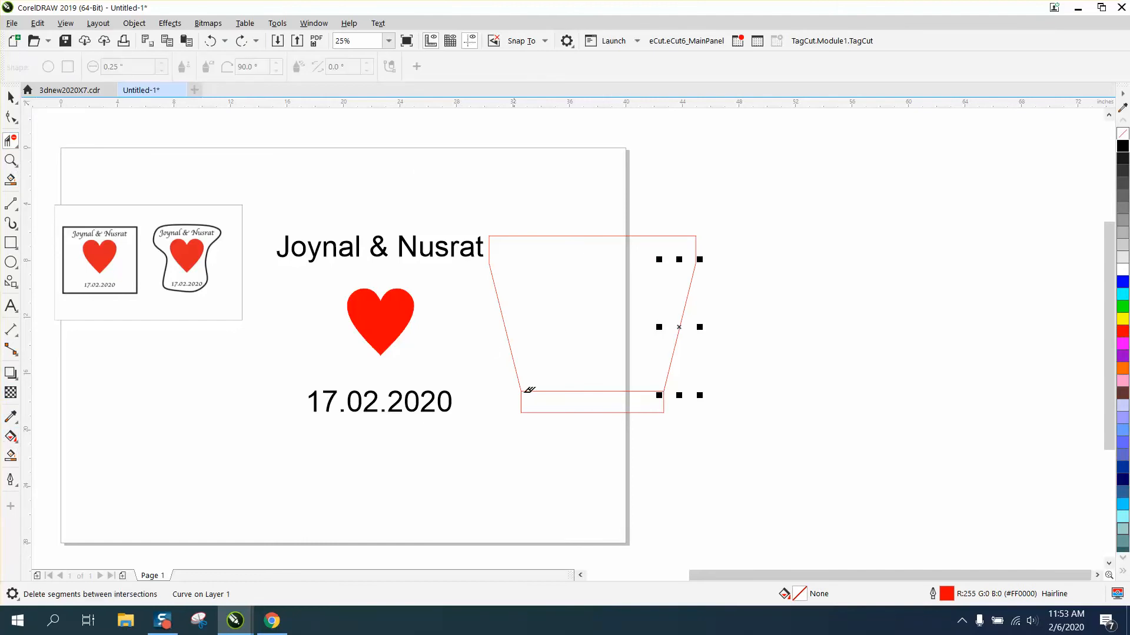
{"action": "left_click", "coordinate": [583, 390]}
Create a single closed shape from the enclosed area with Smart Fill, nudged 15 inches right, with no fill and a red outline
{"action": "left_click", "coordinate": [10, 456]}
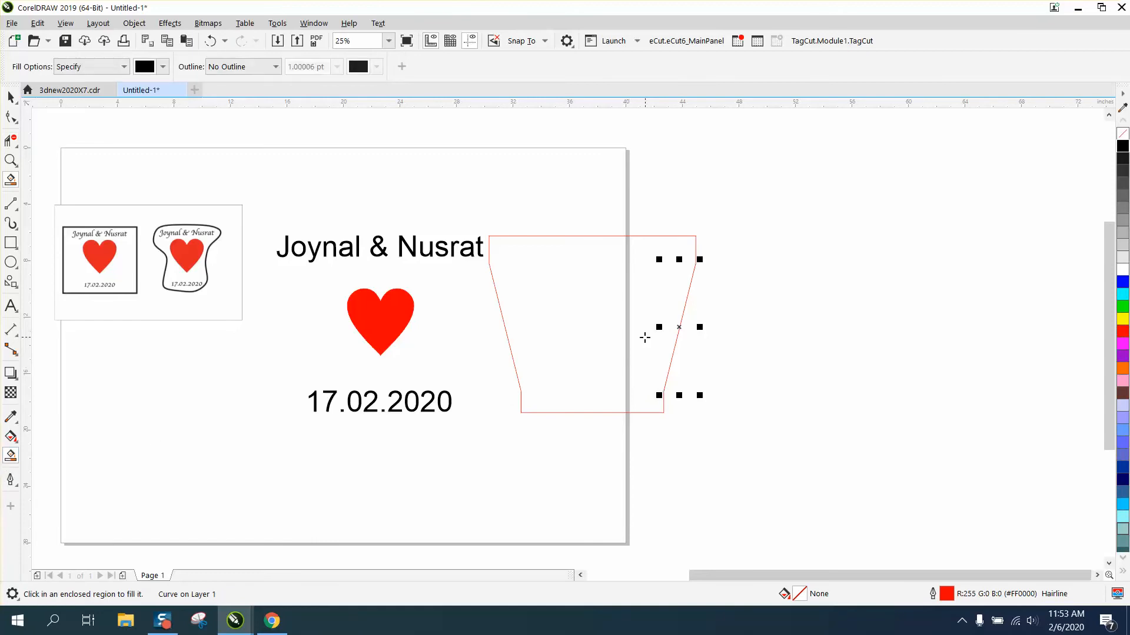
{"action": "left_click", "coordinate": [621, 336]}
{"action": "key", "text": "Right"}
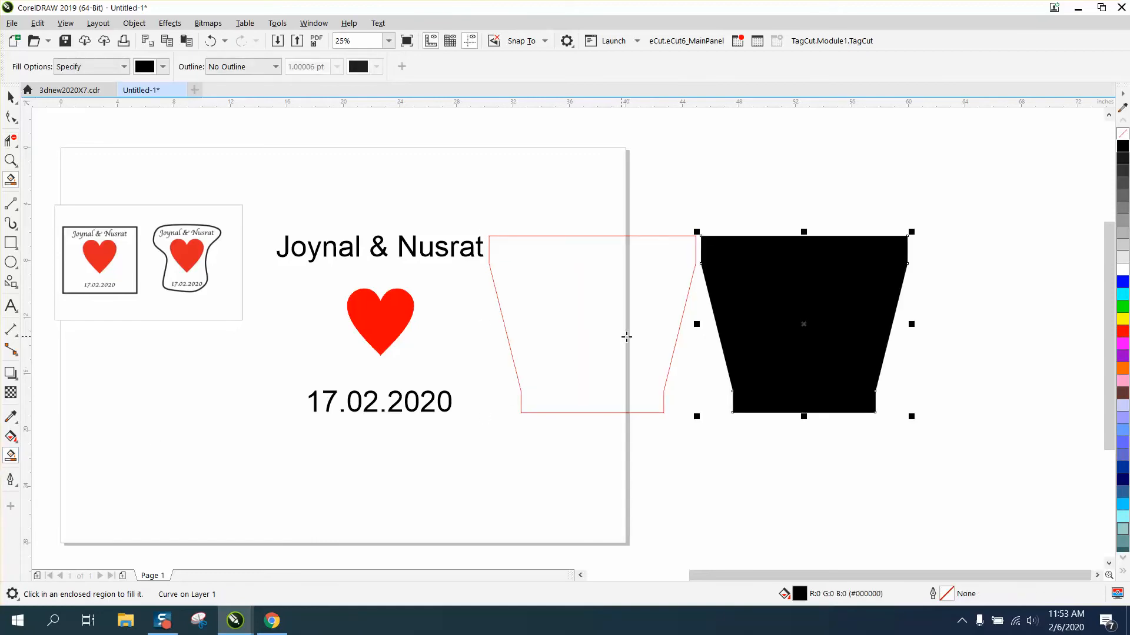
{"action": "left_click", "coordinate": [1122, 133]}
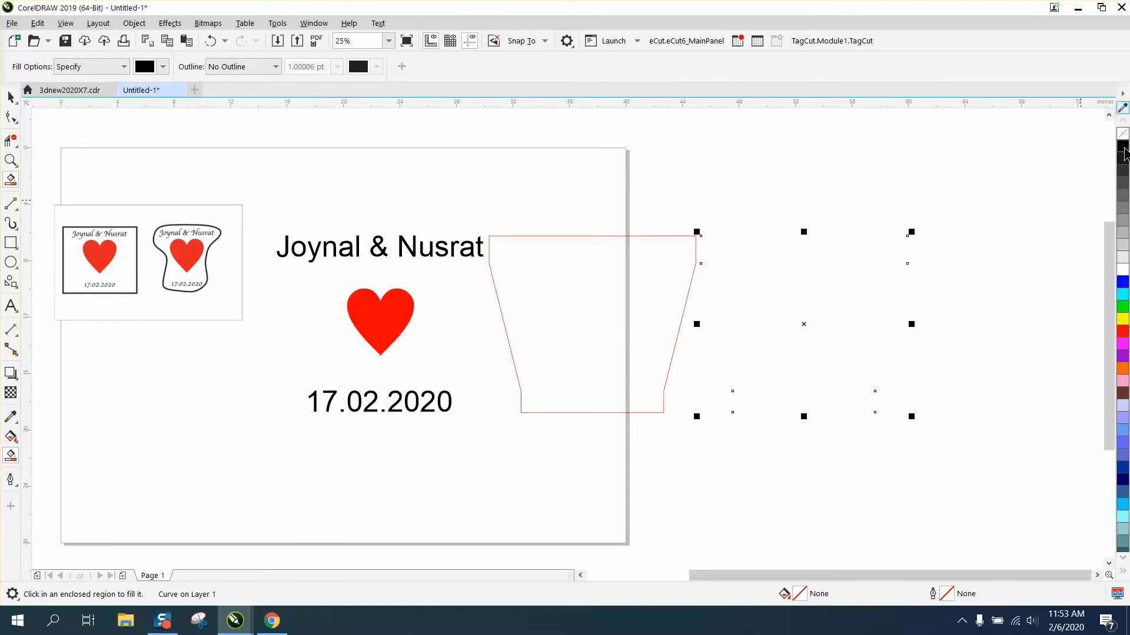
{"action": "right_click", "coordinate": [1124, 332]}
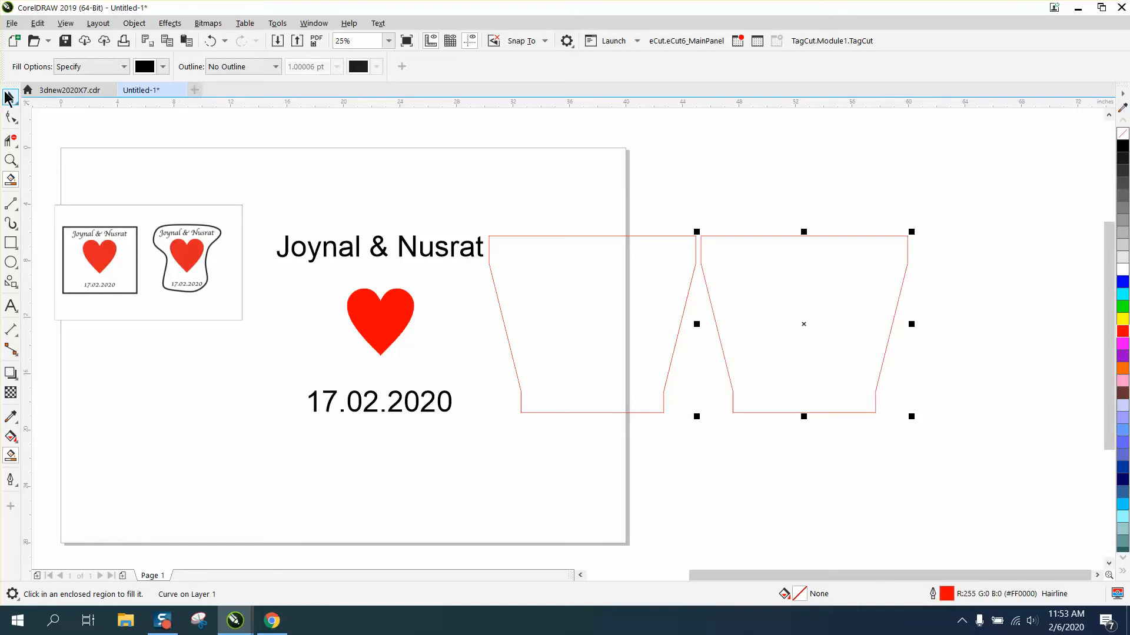
Delete the original rectangles and connecting lines, keeping only the new closed shape
{"action": "left_click", "coordinate": [10, 97]}
{"action": "left_click_drag", "start_coordinate": [459, 209], "coordinate": [734, 457]}
{"action": "key", "text": "Delete"}
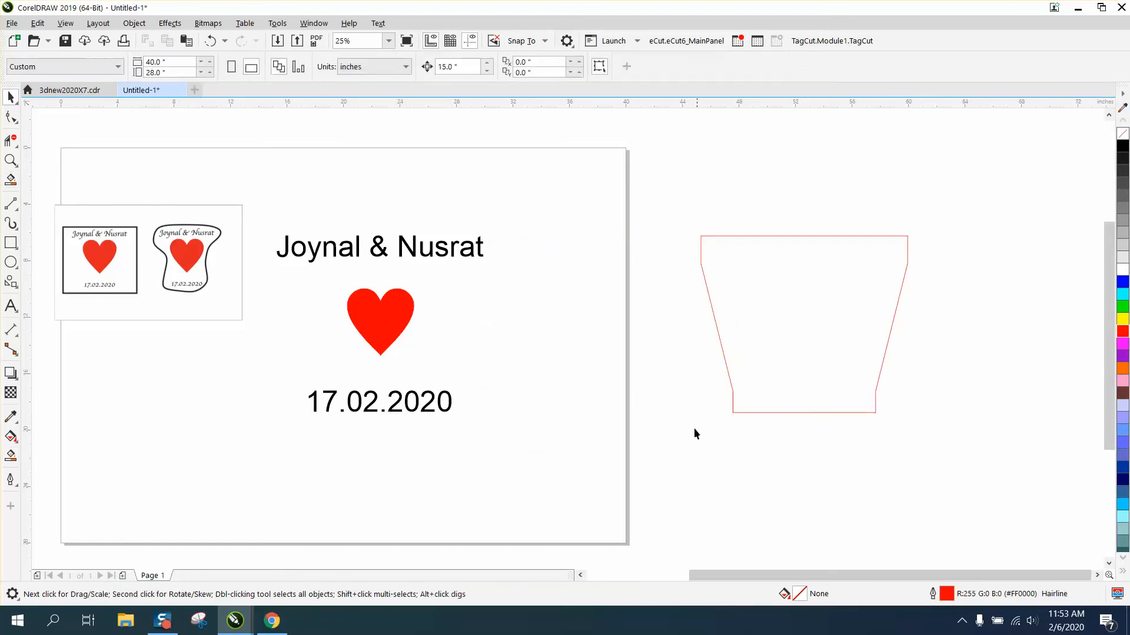
Apply an outside contour to the closed shape with 1 step, a 1.0-inch offset and rounded corners
{"action": "left_click", "coordinate": [709, 327]}
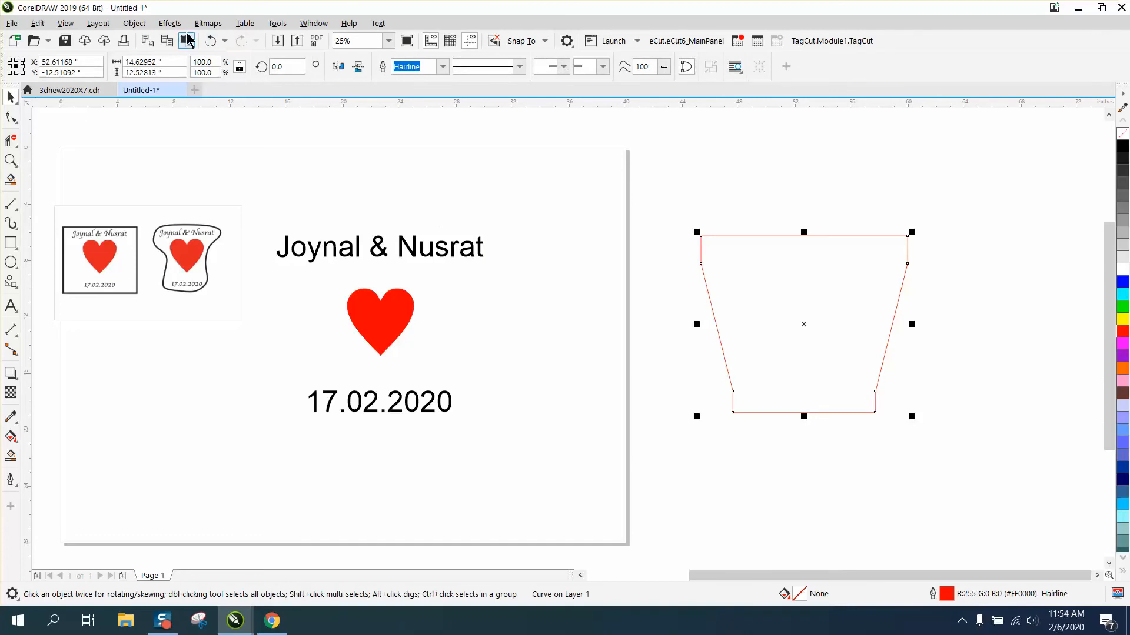
{"action": "left_click", "coordinate": [170, 24]}
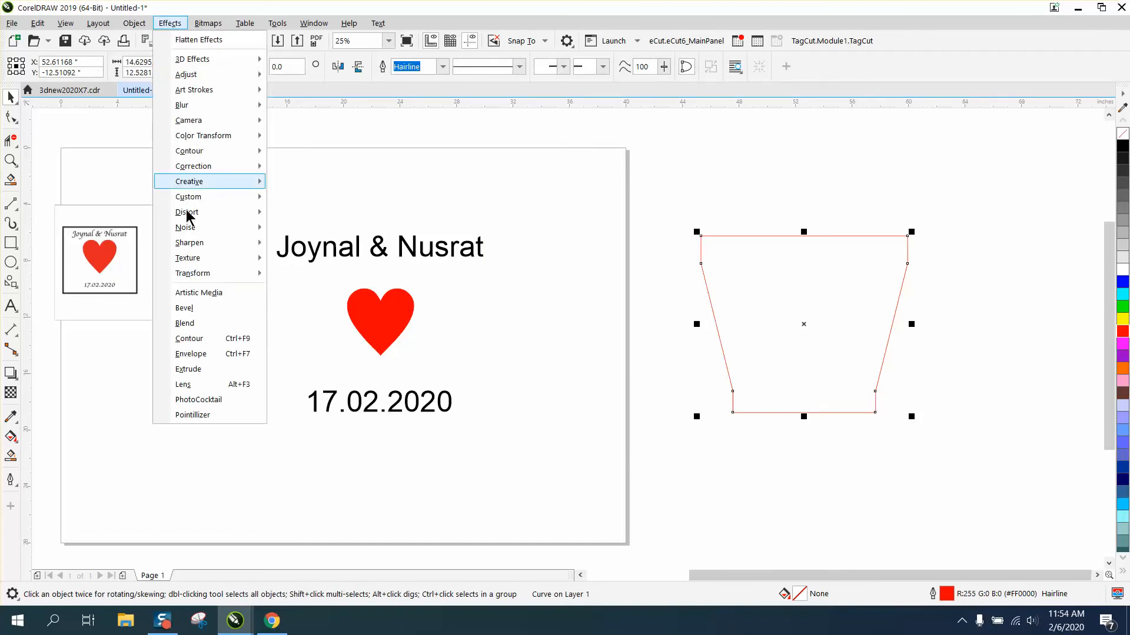
{"action": "left_click", "coordinate": [194, 338]}
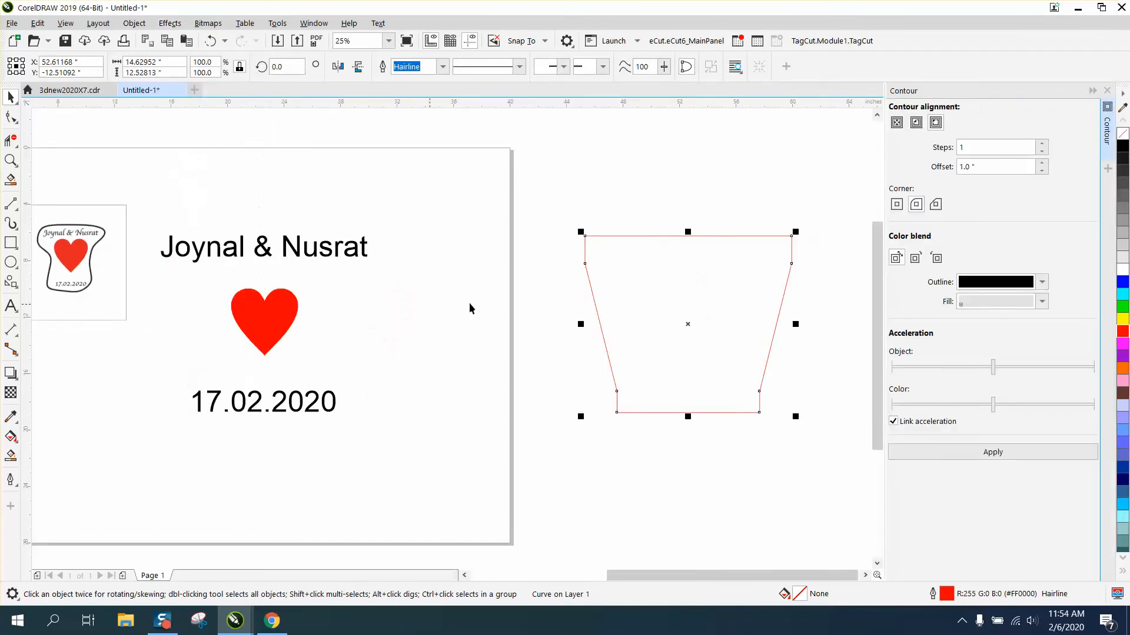
{"action": "left_click", "coordinate": [916, 205]}
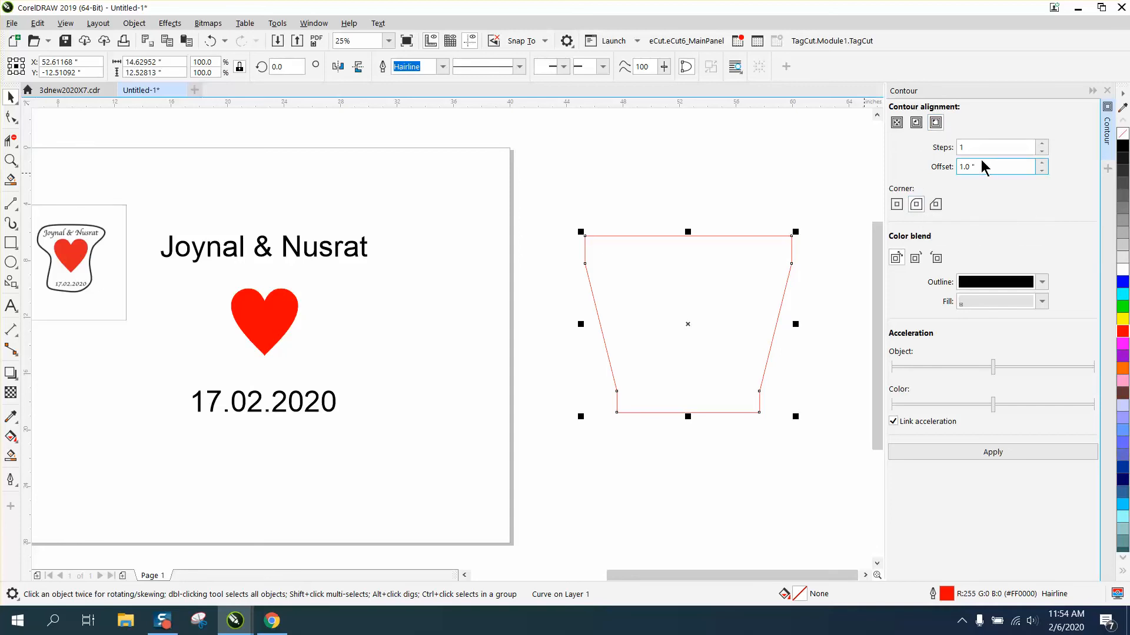
{"action": "left_click", "coordinate": [990, 452]}
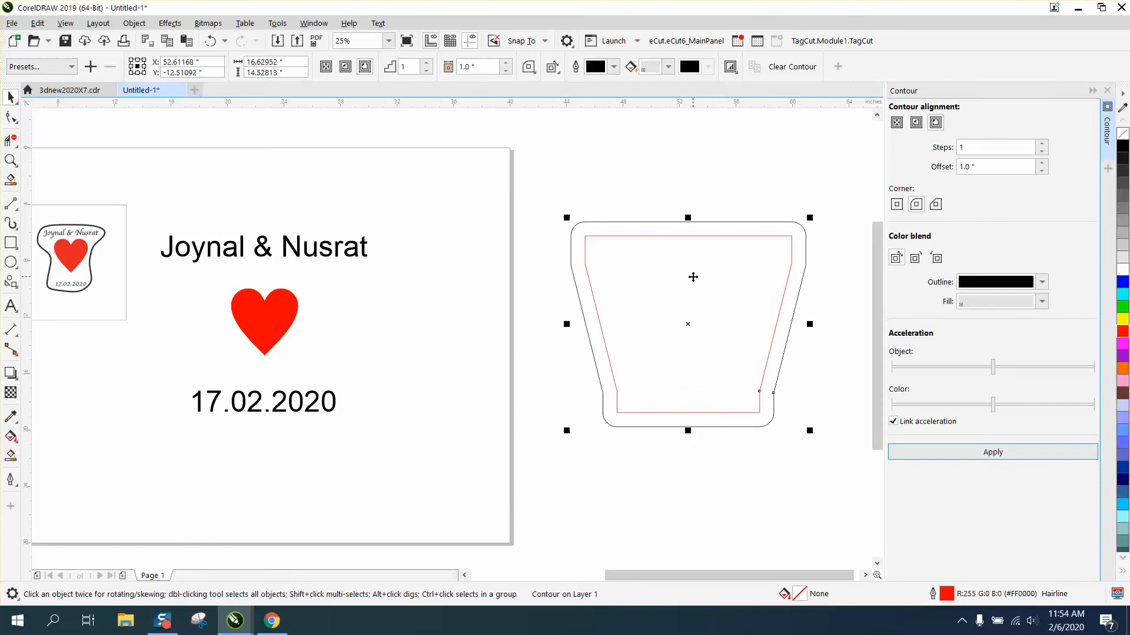
Break the contour apart into separate inner and outer outlines
{"action": "left_click", "coordinate": [135, 23]}
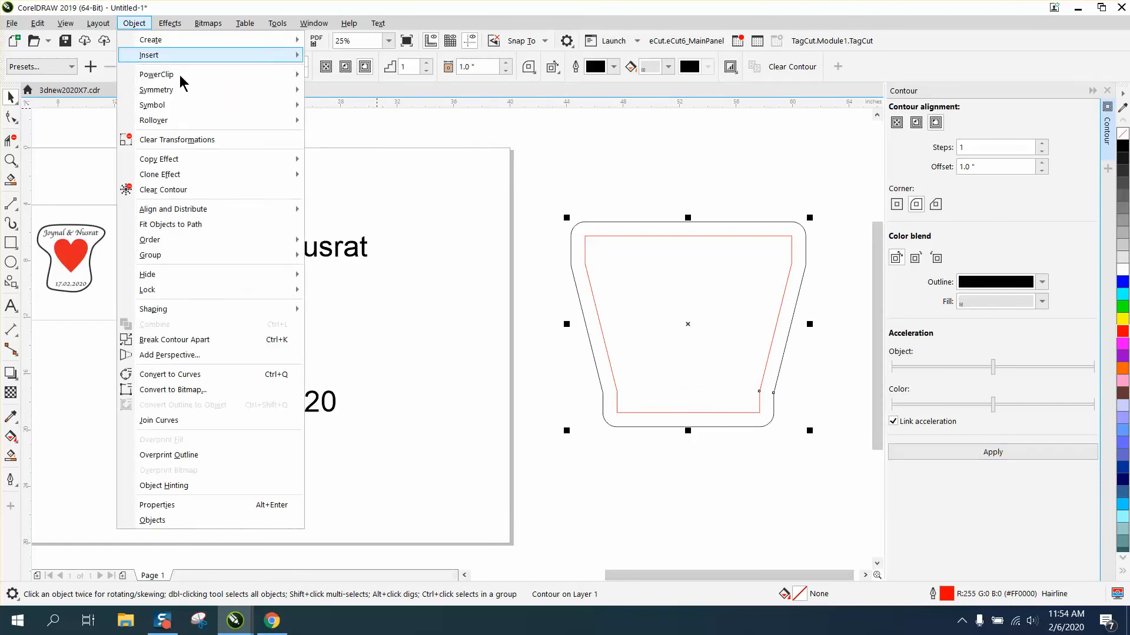
{"action": "left_click", "coordinate": [184, 339]}
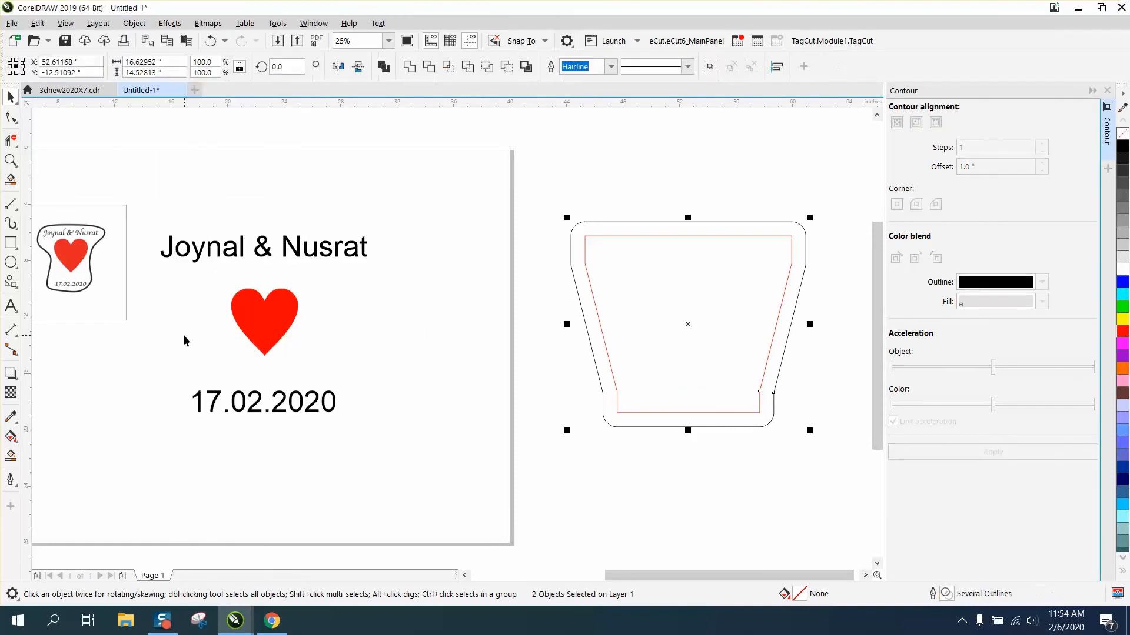
{"action": "left_click", "coordinate": [569, 201]}
Move the black outer outline 30 inches left around the design and delete the red inner shape
{"action": "left_click", "coordinate": [591, 222]}
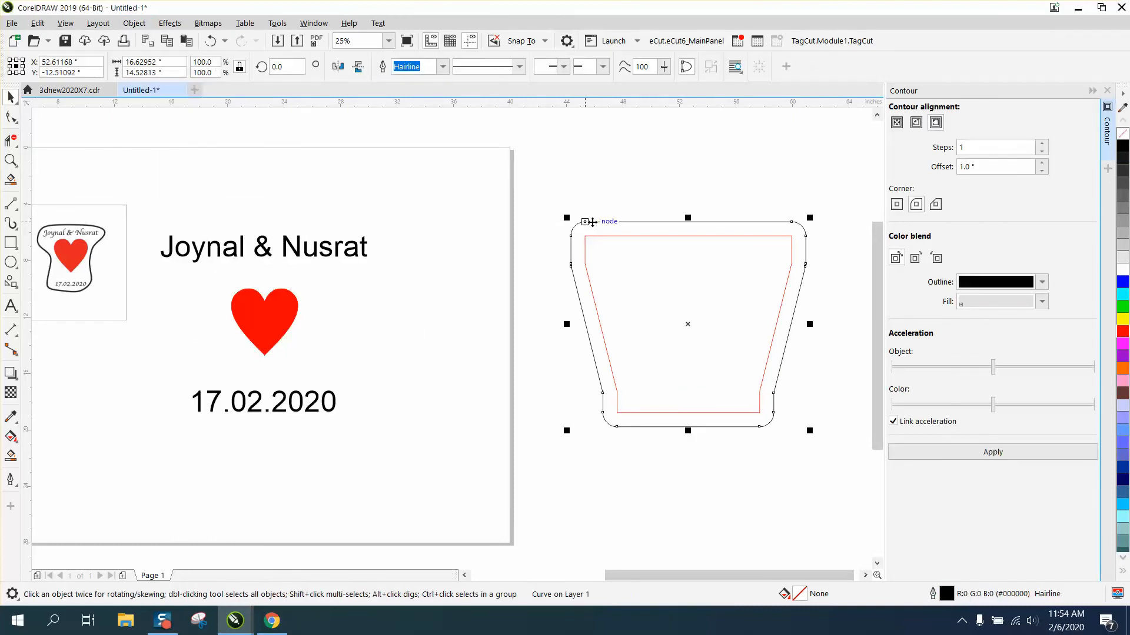
{"action": "key", "text": "Left"}
{"action": "key", "text": "Left"}
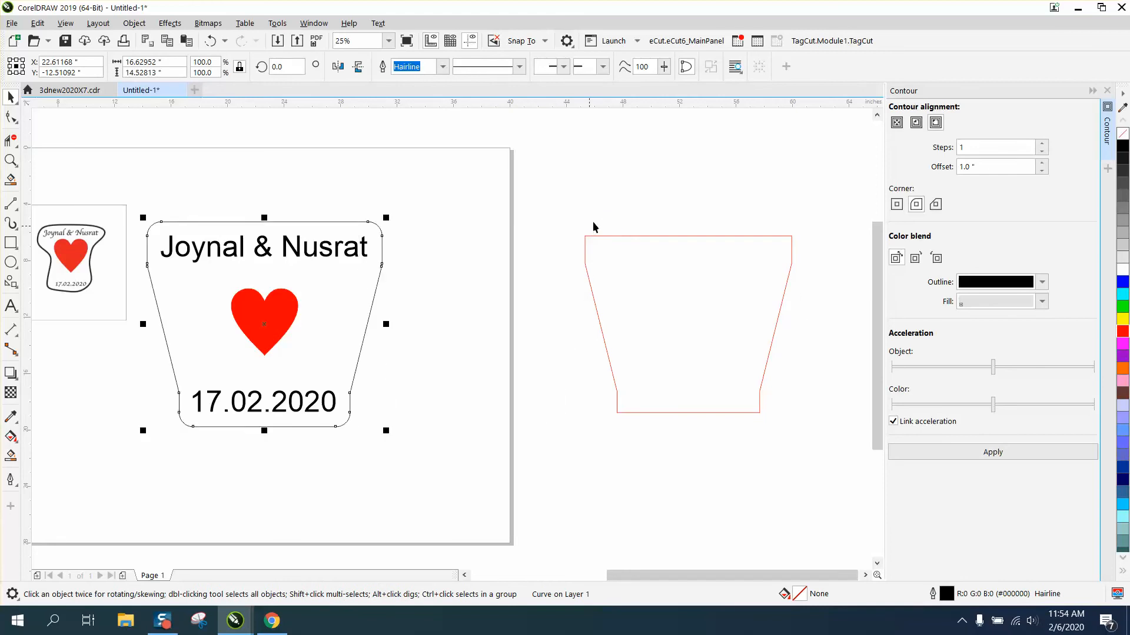
{"action": "left_click_drag", "start_coordinate": [577, 184], "coordinate": [816, 451]}
{"action": "key", "text": "Delete"}
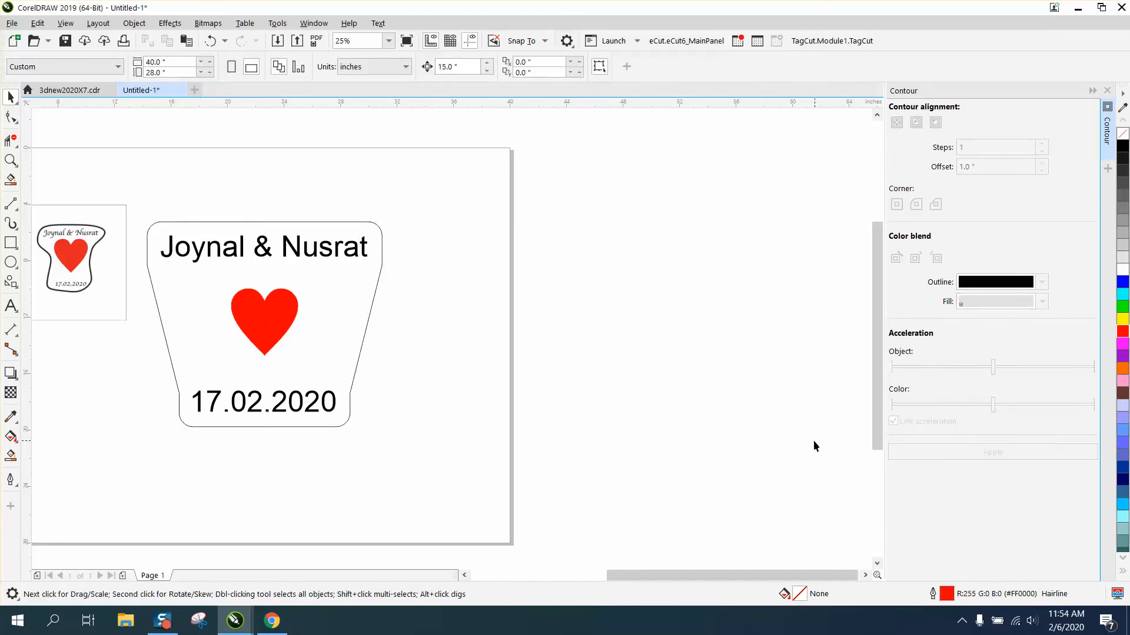
Delete the outline's nodes where its right slanted side begins, just below the upper-right corner
{"action": "left_click", "coordinate": [378, 284]}
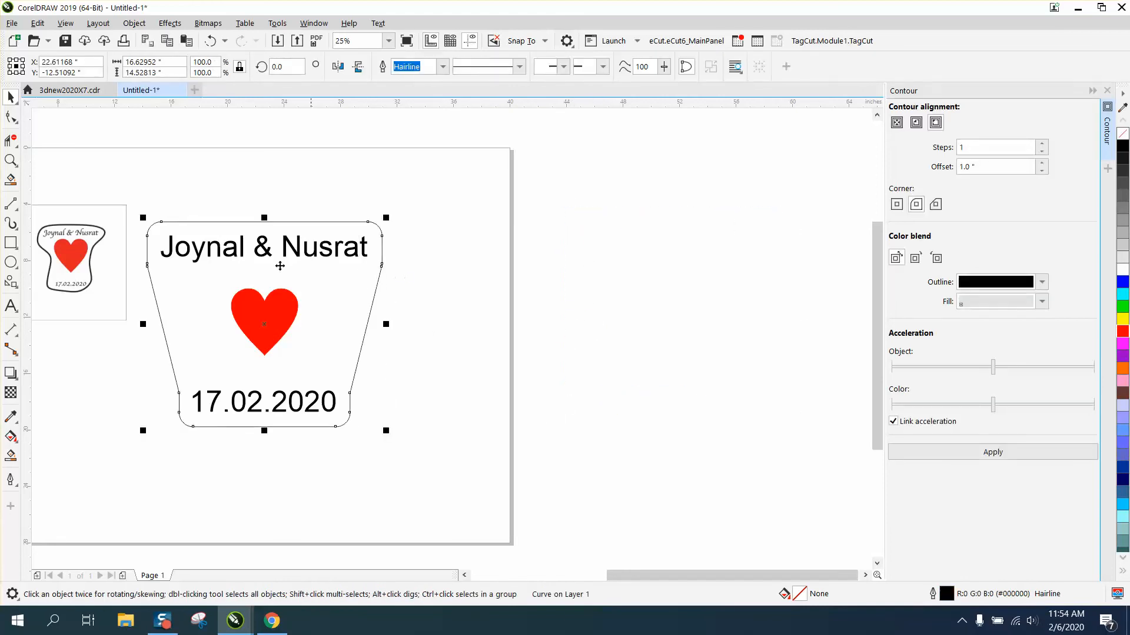
{"action": "left_click", "coordinate": [11, 116]}
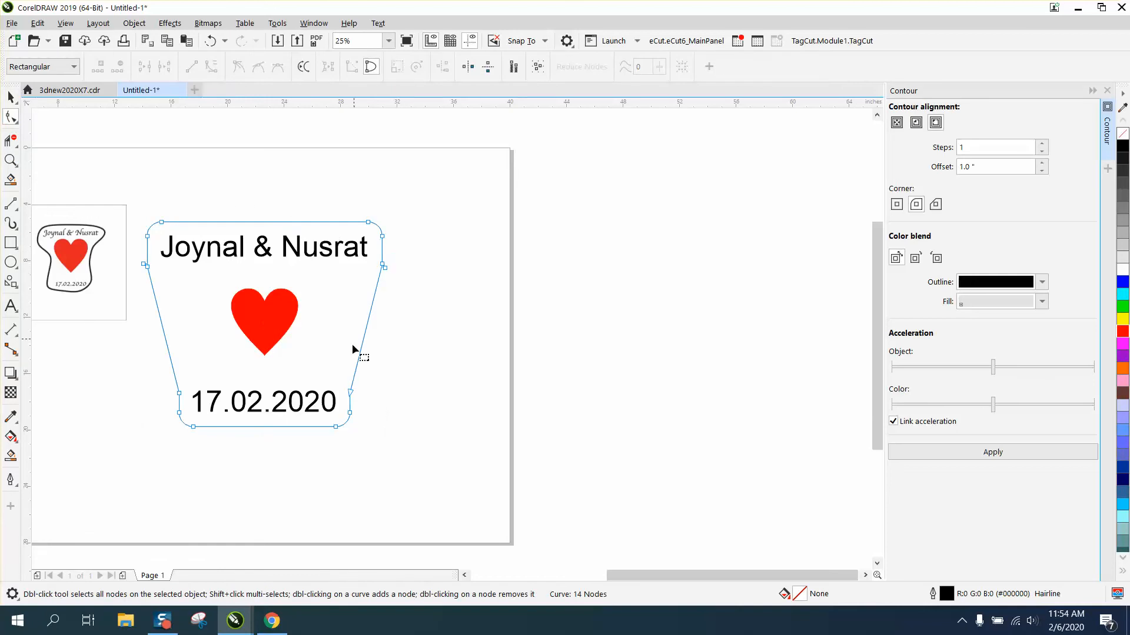
{"action": "left_click", "coordinate": [350, 392]}
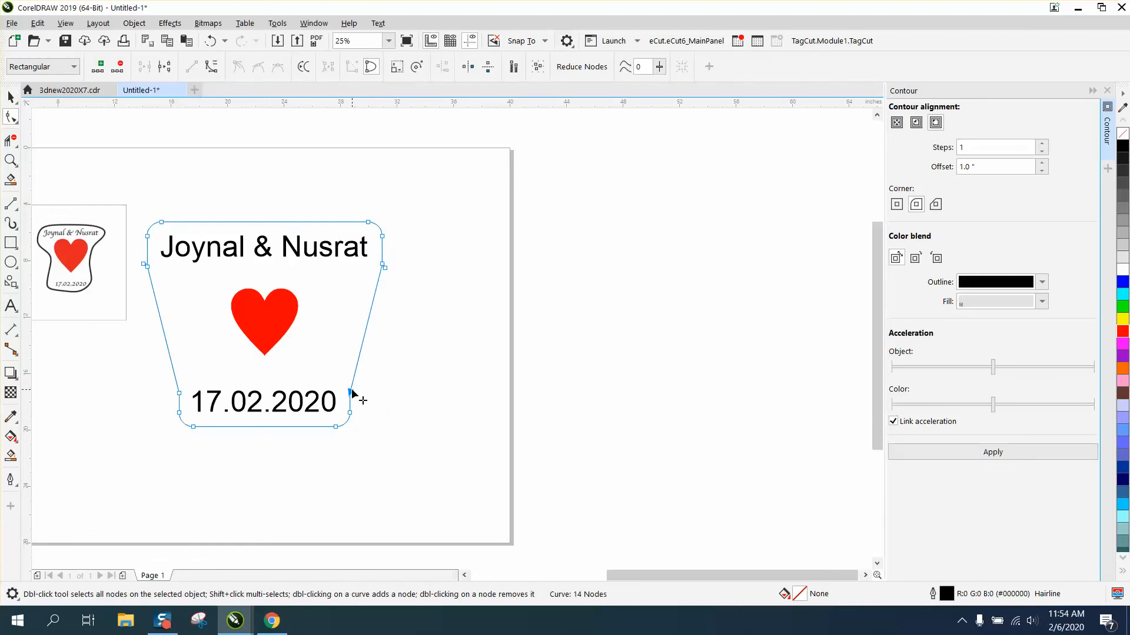
{"action": "left_click_drag", "start_coordinate": [395, 259], "coordinate": [375, 270]}
{"action": "key", "text": "Delete"}
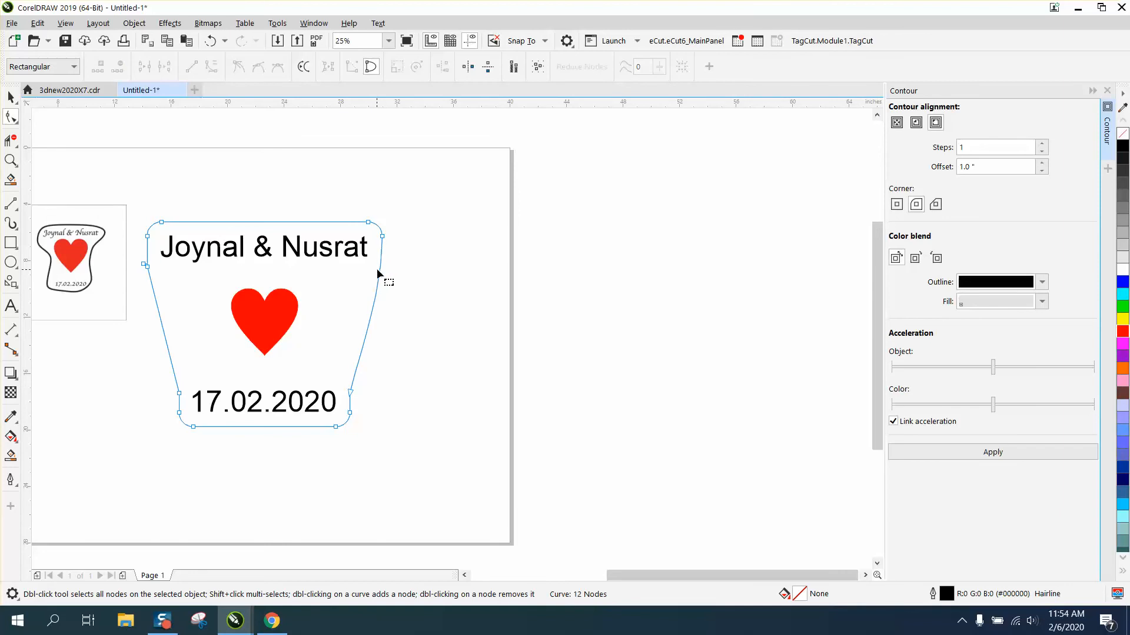
Bend the outline's right side inward into a concave curve beside the heart, between the names and the date
{"action": "left_click", "coordinate": [350, 392]}
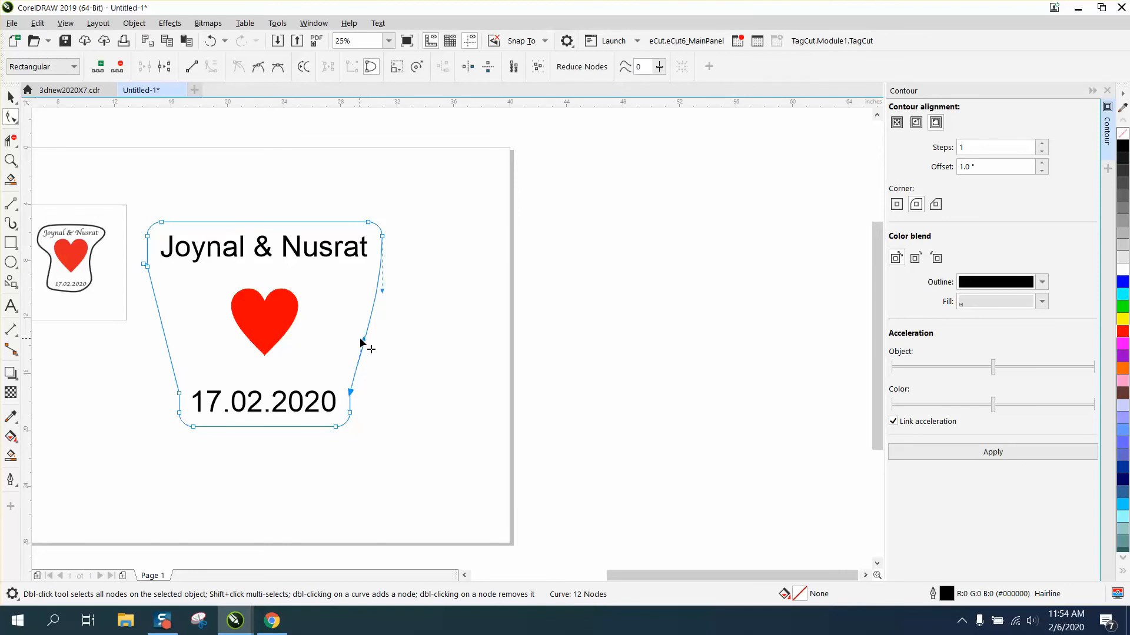
{"action": "left_click_drag", "start_coordinate": [364, 336], "coordinate": [302, 327]}
{"action": "left_click", "coordinate": [10, 97]}
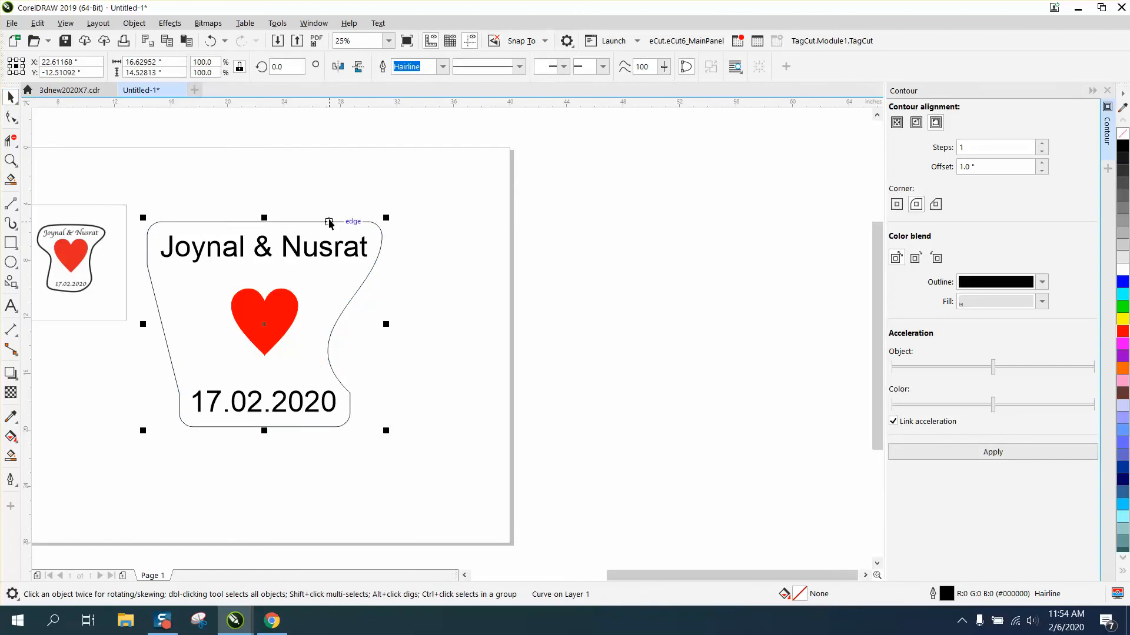
Move the curved outline 30 inches right and overlay a horizontally mirrored copy on it
{"action": "key", "text": "Right"}
{"action": "key", "text": "Right"}
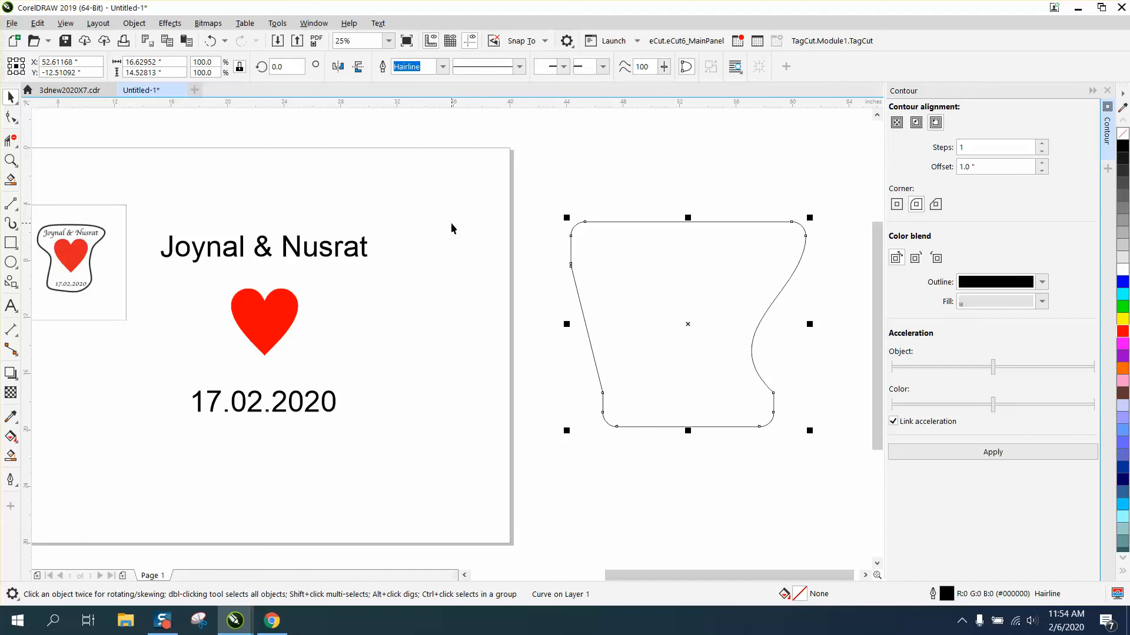
{"action": "left_click", "coordinate": [339, 67]}
Create a Smart Fill shape from the overlapping area, give it no fill and a black outline, and move it 30 inches left
{"action": "left_click", "coordinate": [11, 454]}
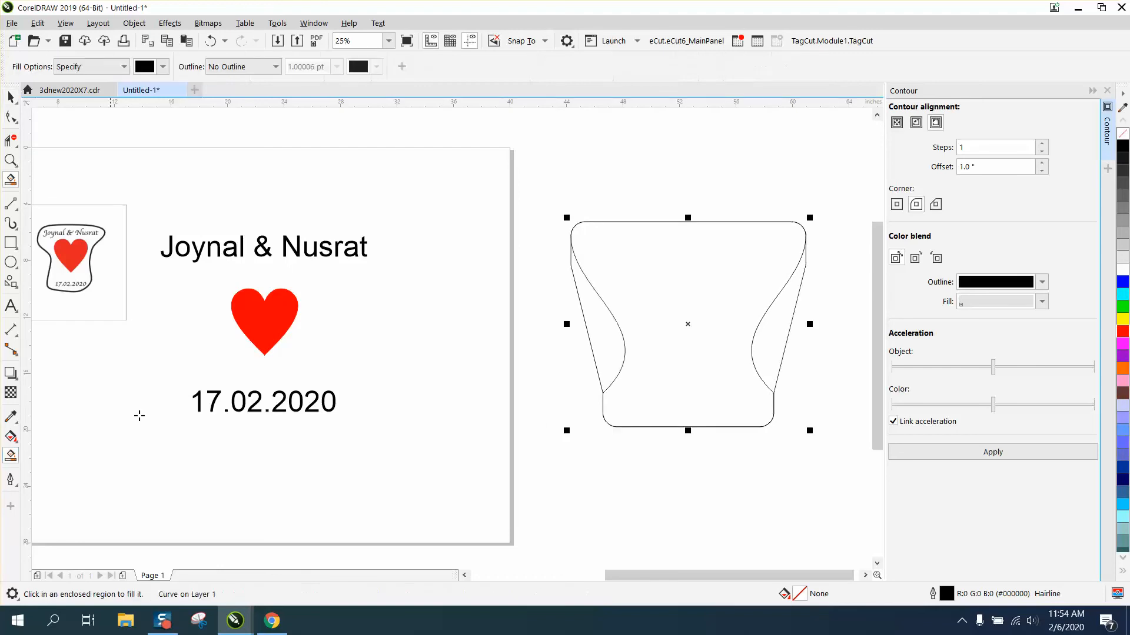
{"action": "left_click", "coordinate": [663, 297]}
{"action": "key", "text": "Left"}
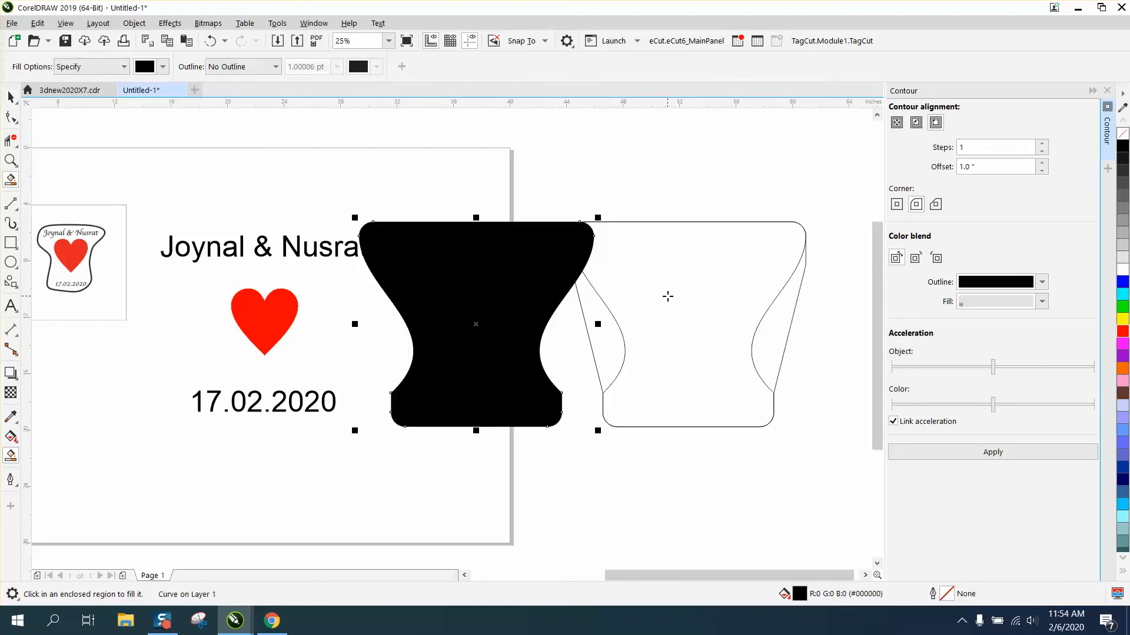
{"action": "left_click", "coordinate": [1122, 133]}
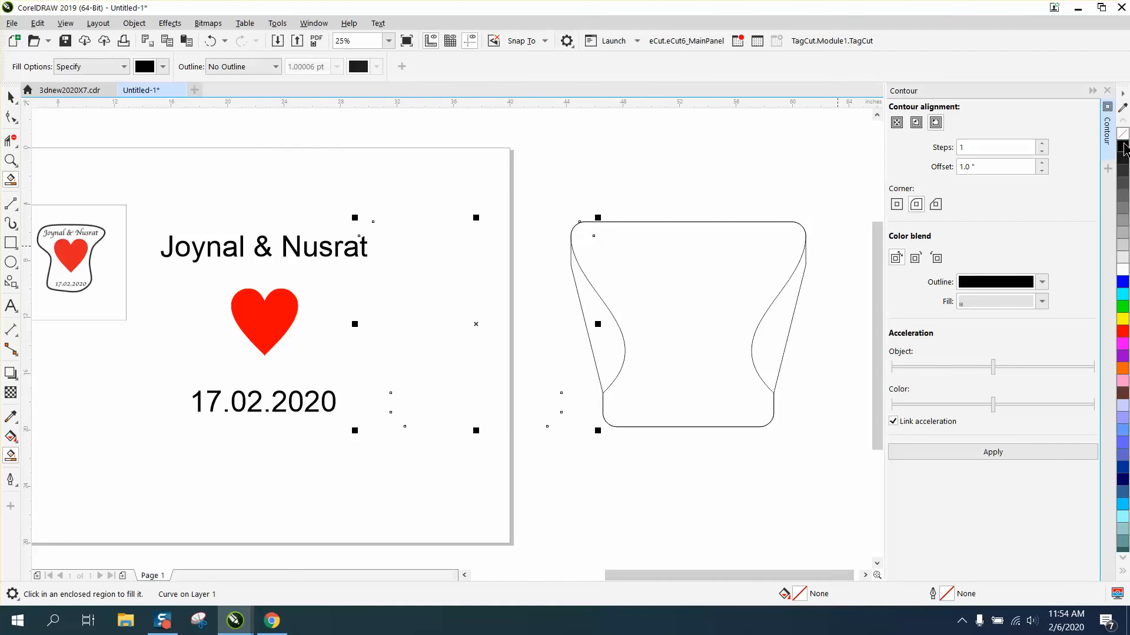
{"action": "right_click", "coordinate": [1122, 146]}
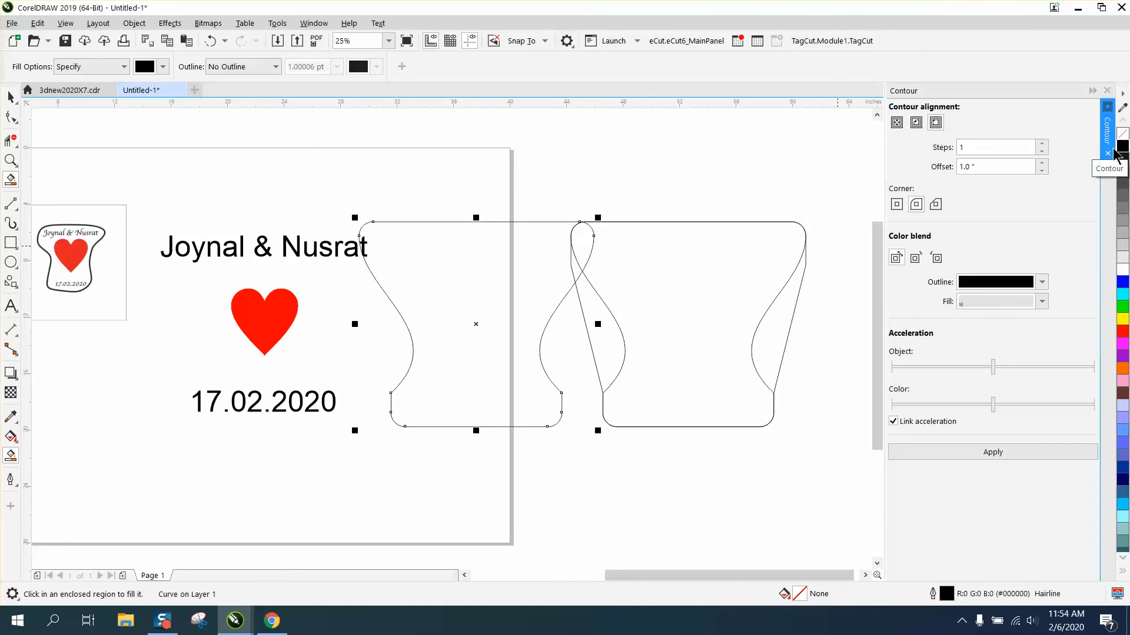
{"action": "key", "text": "Left"}
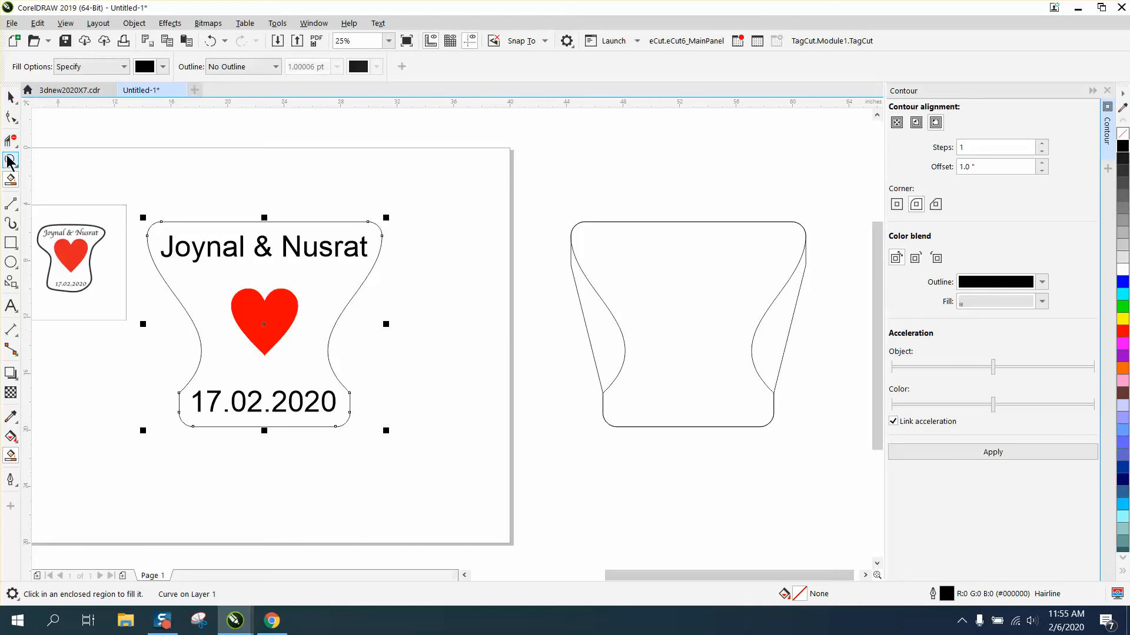
Delete the node on the right side beside the date and reshape that side into a longer inward curve
{"action": "left_click", "coordinate": [11, 117]}
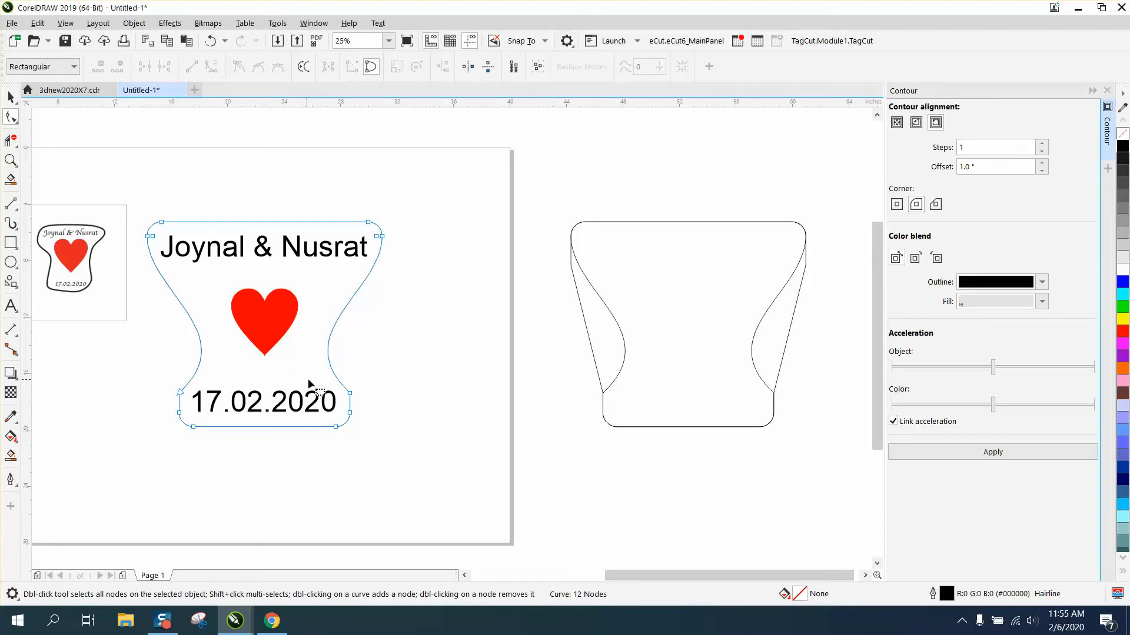
{"action": "left_click_drag", "start_coordinate": [361, 398], "coordinate": [346, 390]}
{"action": "key", "text": "Delete"}
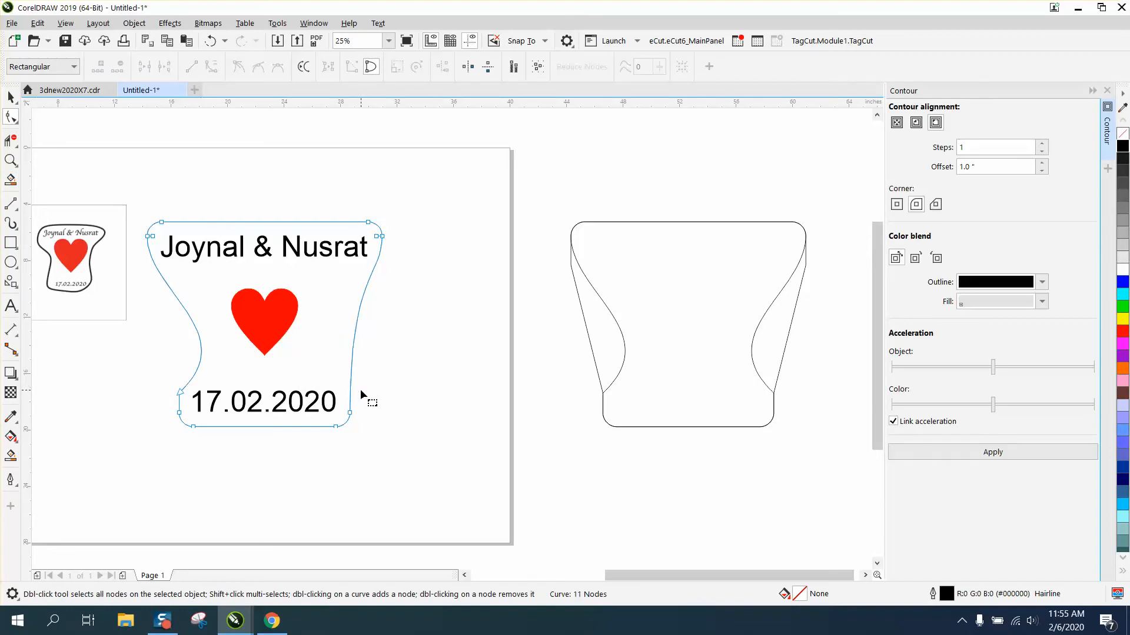
{"action": "left_click", "coordinate": [351, 413]}
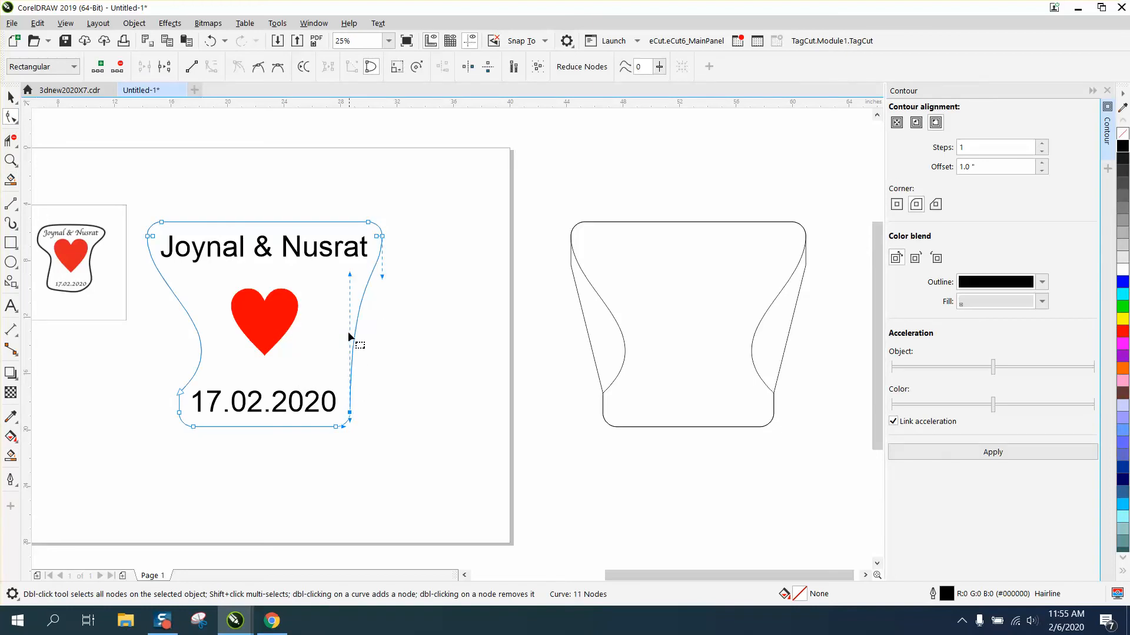
{"action": "left_click_drag", "start_coordinate": [351, 284], "coordinate": [282, 303]}
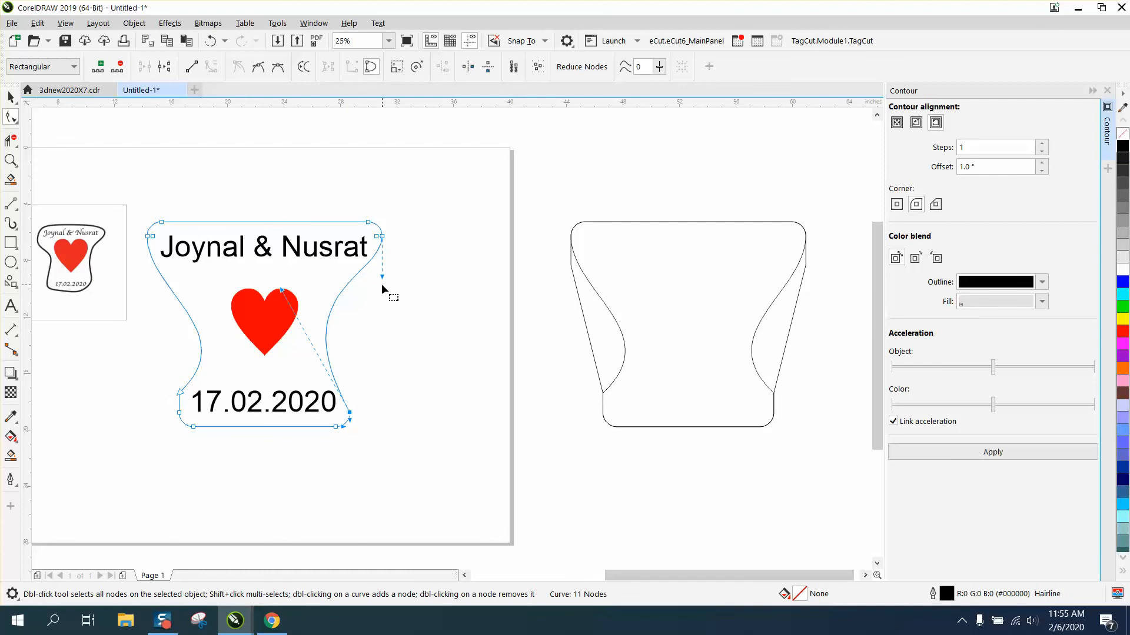
{"action": "left_click_drag", "start_coordinate": [382, 277], "coordinate": [404, 277]}
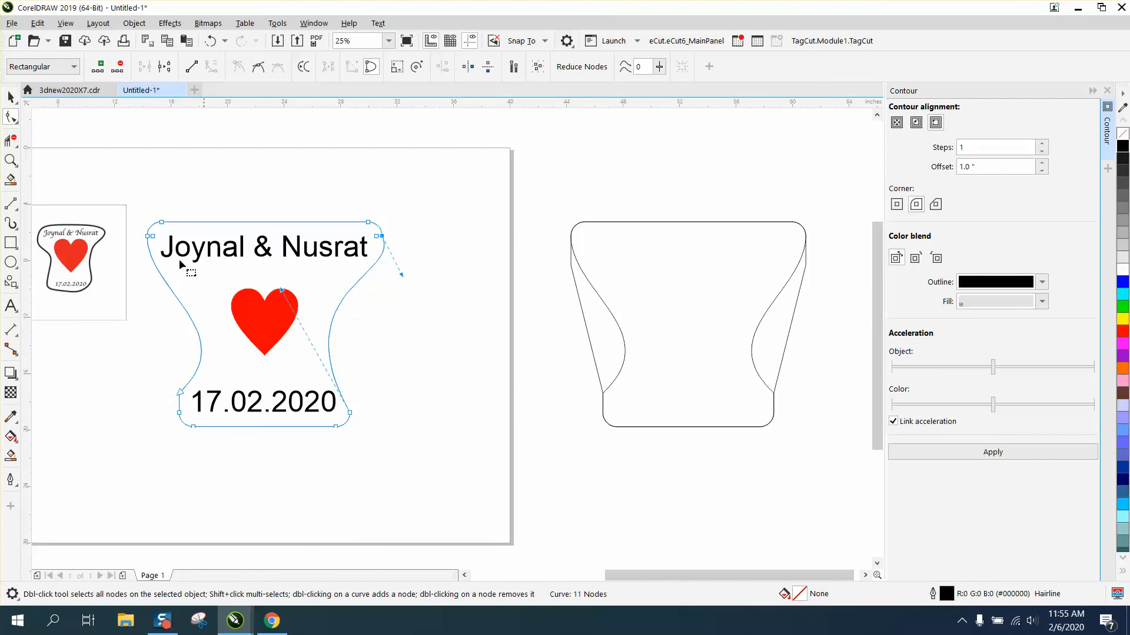
Delete the two leftover overlapping outlines outside the page
{"action": "key", "text": "space"}
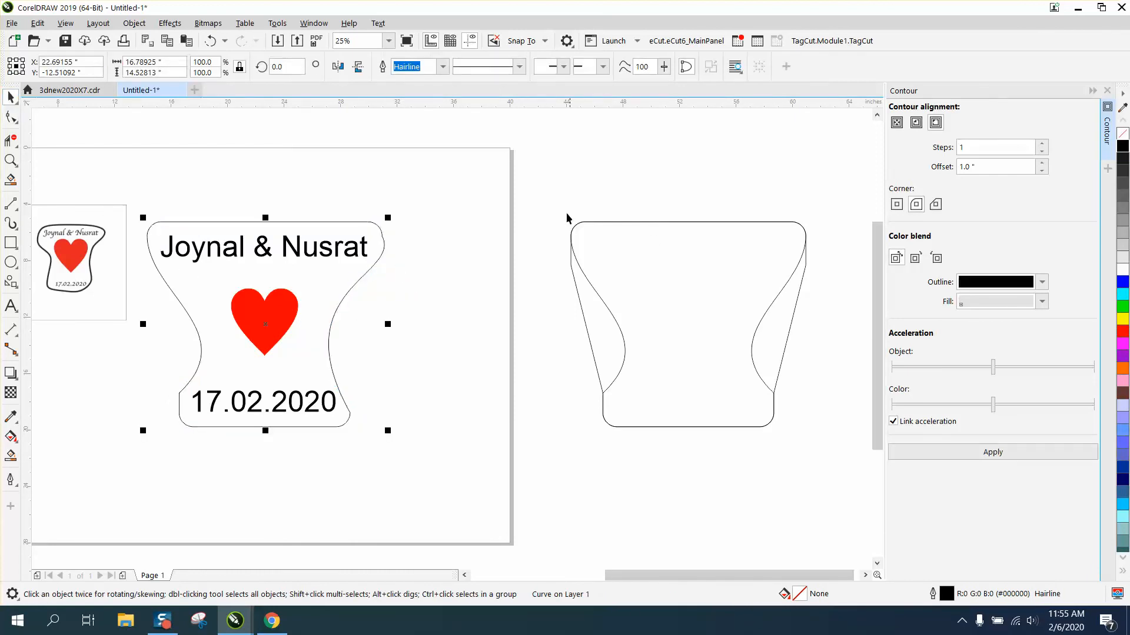
{"action": "left_click_drag", "start_coordinate": [555, 201], "coordinate": [749, 399]}
{"action": "left_click_drag", "start_coordinate": [851, 454], "coordinate": [851, 455]}
{"action": "key", "text": "Delete"}
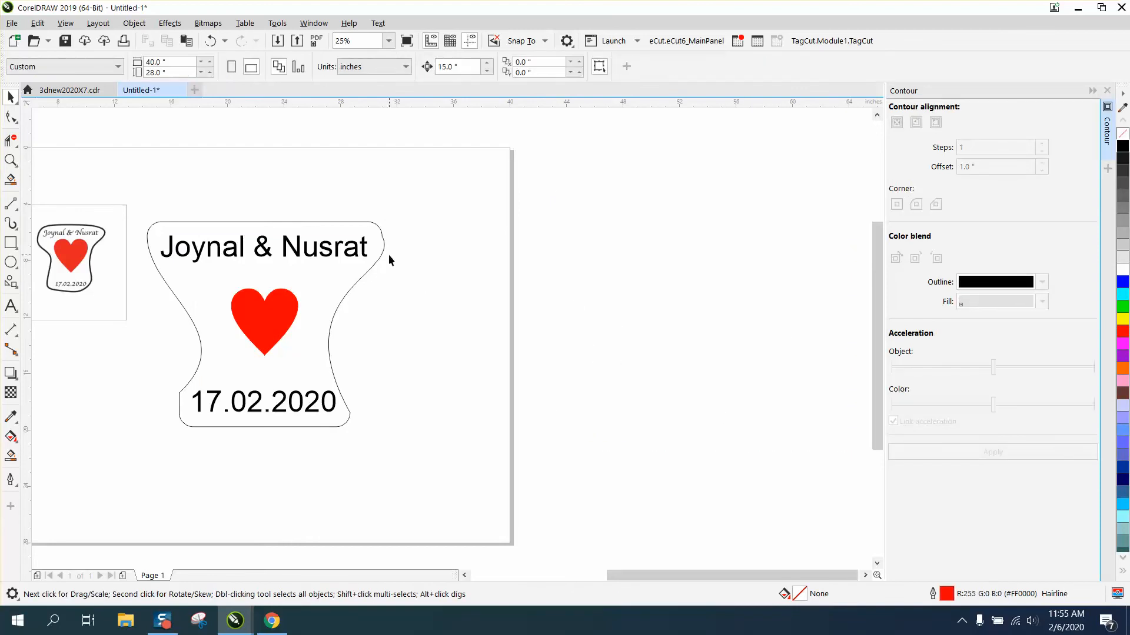
Remove the kinked nodes at the outline's upper-right corner and round it by extending the handle of the top edge's end node
{"action": "left_click", "coordinate": [11, 159]}
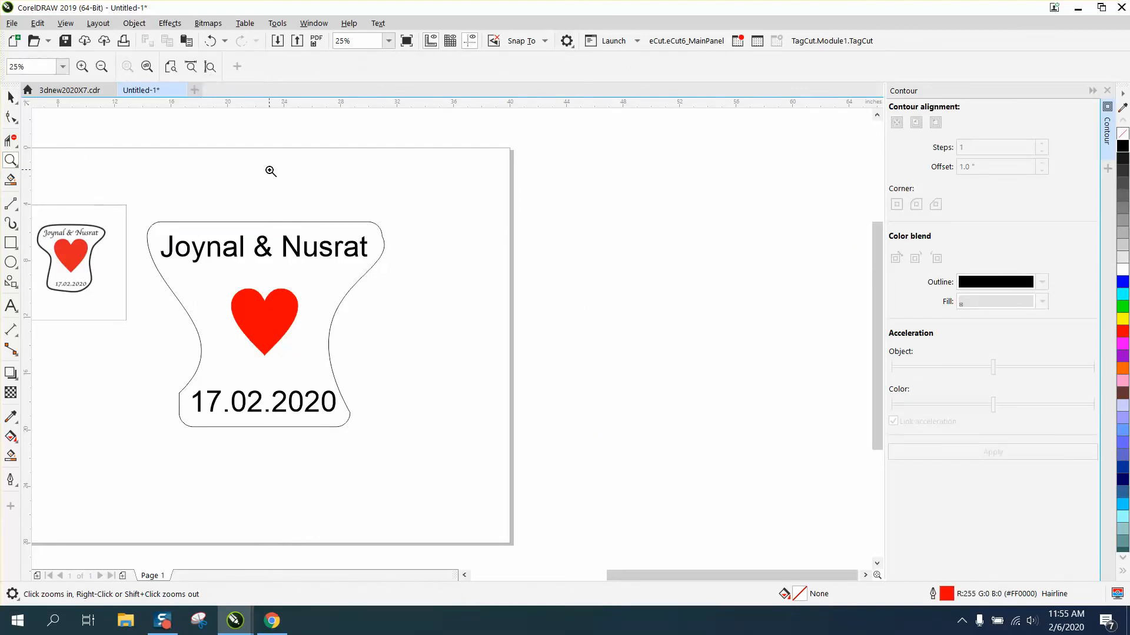
{"action": "left_click_drag", "start_coordinate": [315, 197], "coordinate": [473, 306]}
{"action": "left_click", "coordinate": [9, 118]}
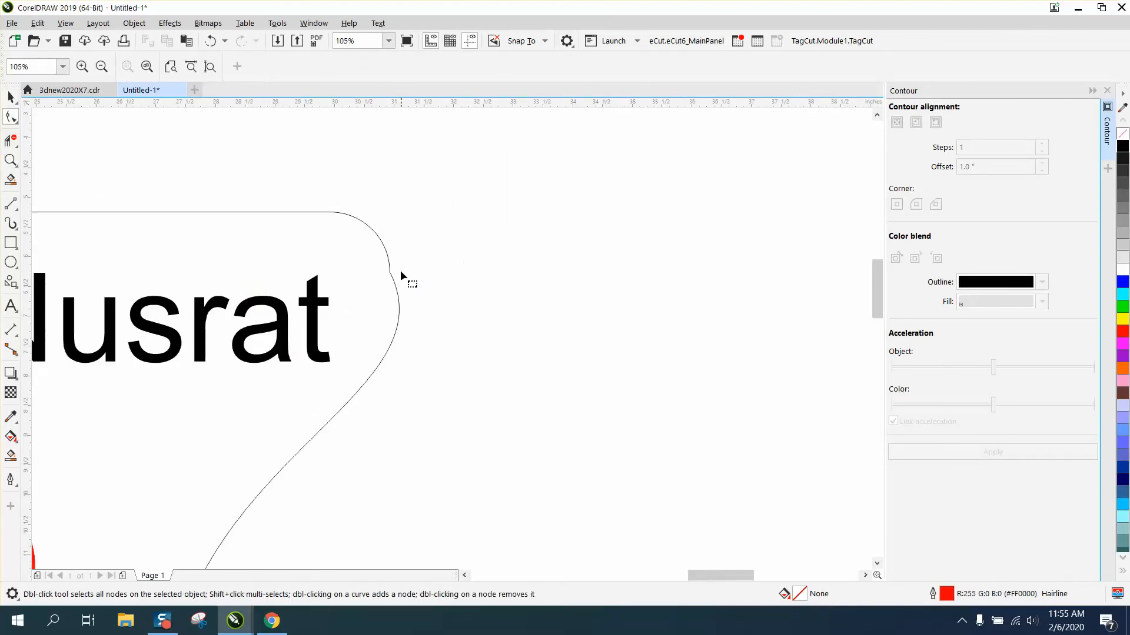
{"action": "left_click", "coordinate": [391, 273]}
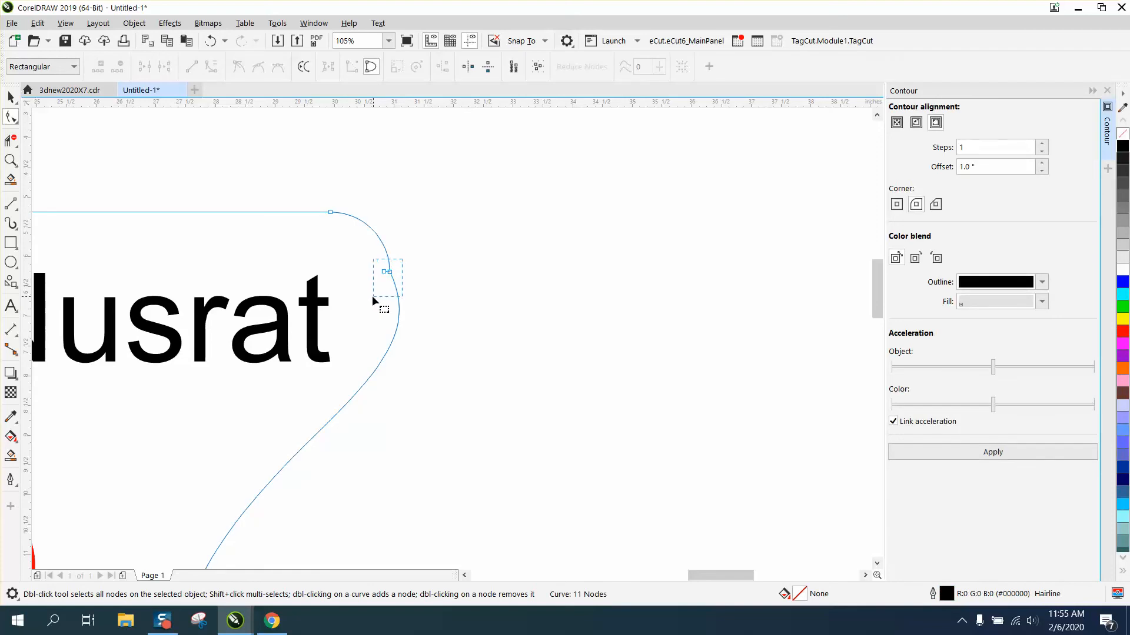
{"action": "left_click_drag", "start_coordinate": [372, 296], "coordinate": [369, 294]}
{"action": "key", "text": "Delete"}
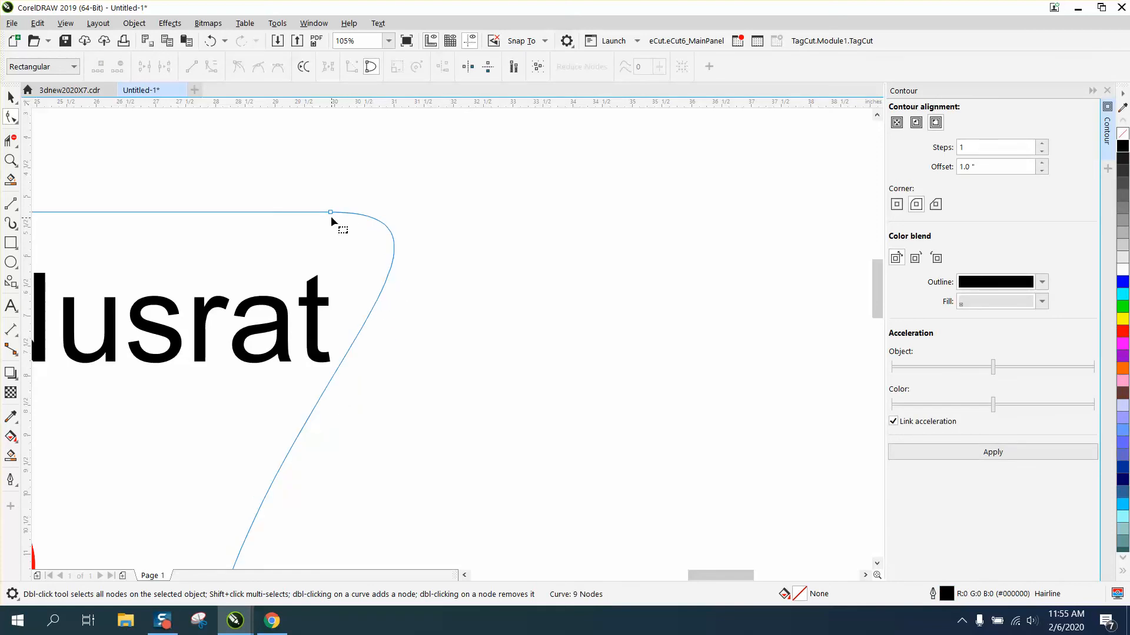
{"action": "left_click_drag", "start_coordinate": [331, 217], "coordinate": [621, 295]}
{"action": "scroll", "coordinate": [490, 248], "scroll_direction": "down", "scroll_amount": 5}
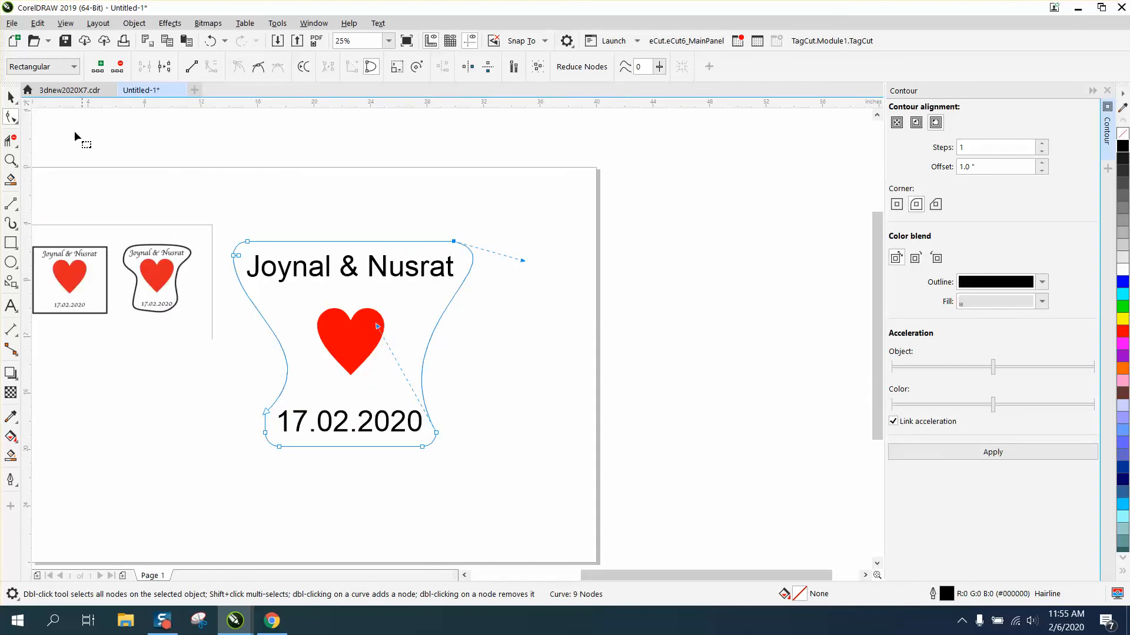
Move the smoothed outline 30 inches right off the page and add a horizontally mirrored copy over it
{"action": "left_click", "coordinate": [11, 96]}
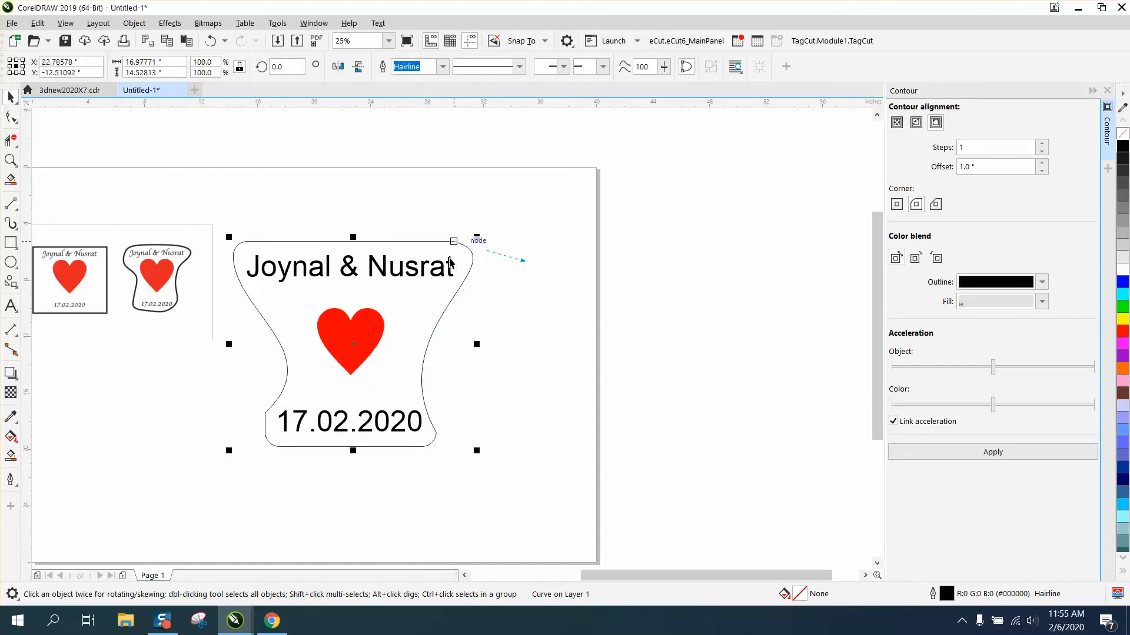
{"action": "key", "text": "Right"}
{"action": "key", "text": "Right"}
{"action": "key", "text": "Right"}
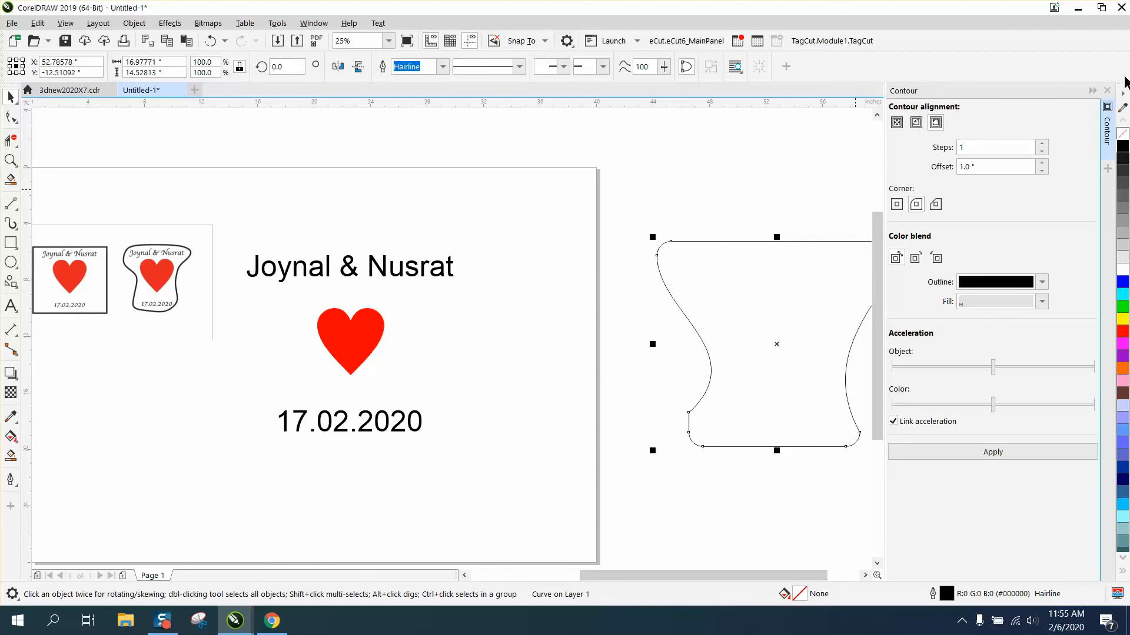
{"action": "left_click", "coordinate": [1106, 92]}
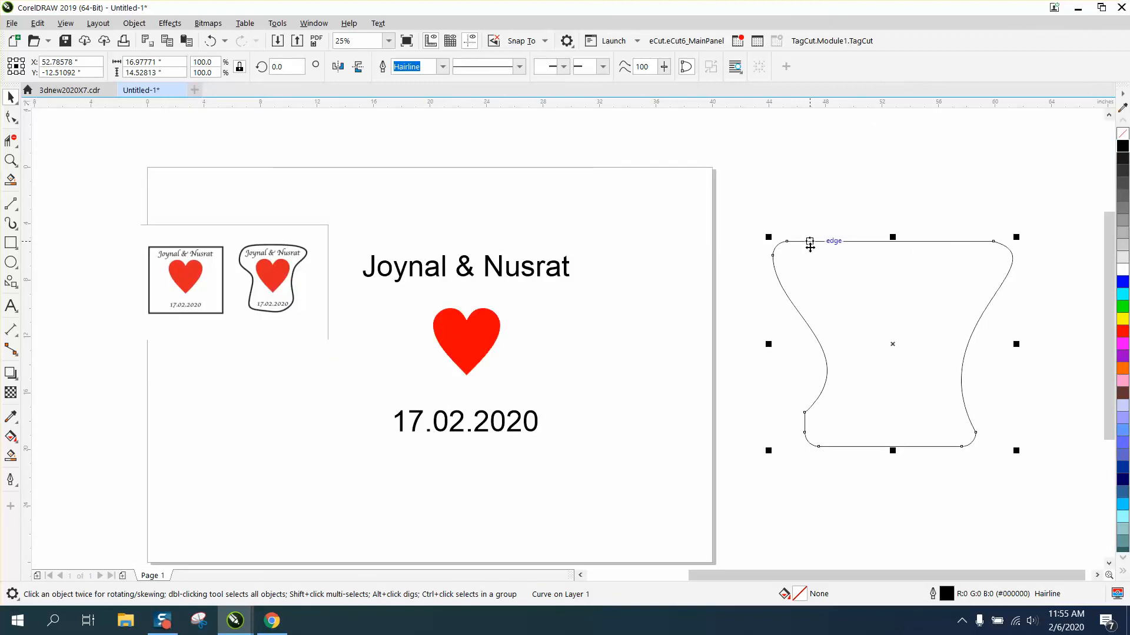
{"action": "left_click", "coordinate": [337, 67]}
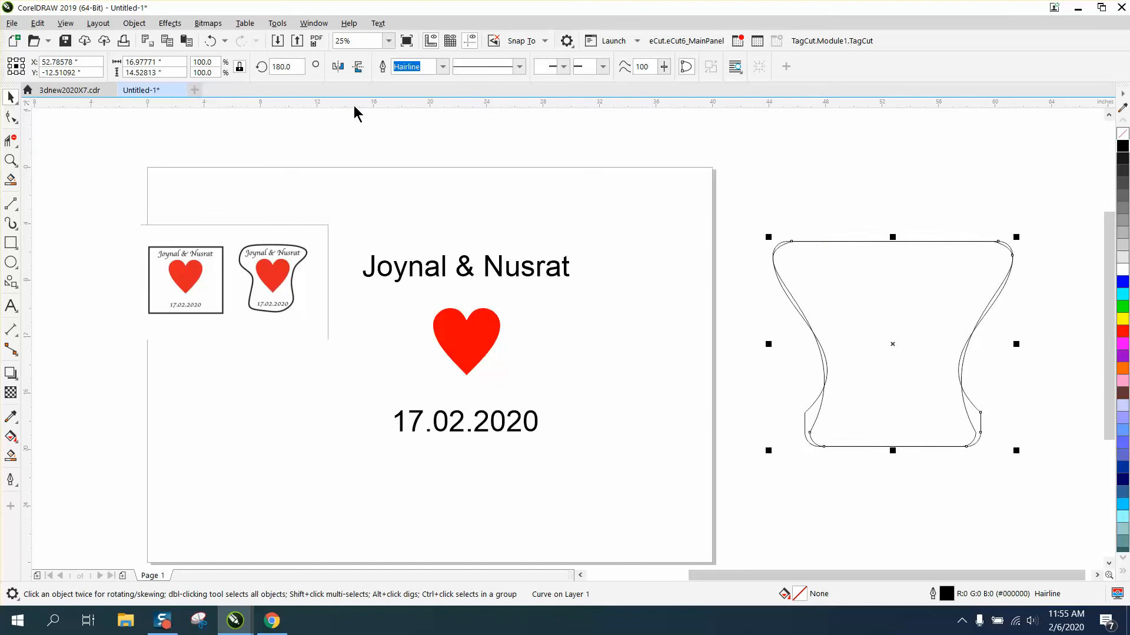
Create a black-filled closed shape with Smart Fill from the area shared by the smoothed outline and its mirrored copy
{"action": "left_click", "coordinate": [11, 160]}
{"action": "left_click_drag", "start_coordinate": [717, 214], "coordinate": [1067, 512]}
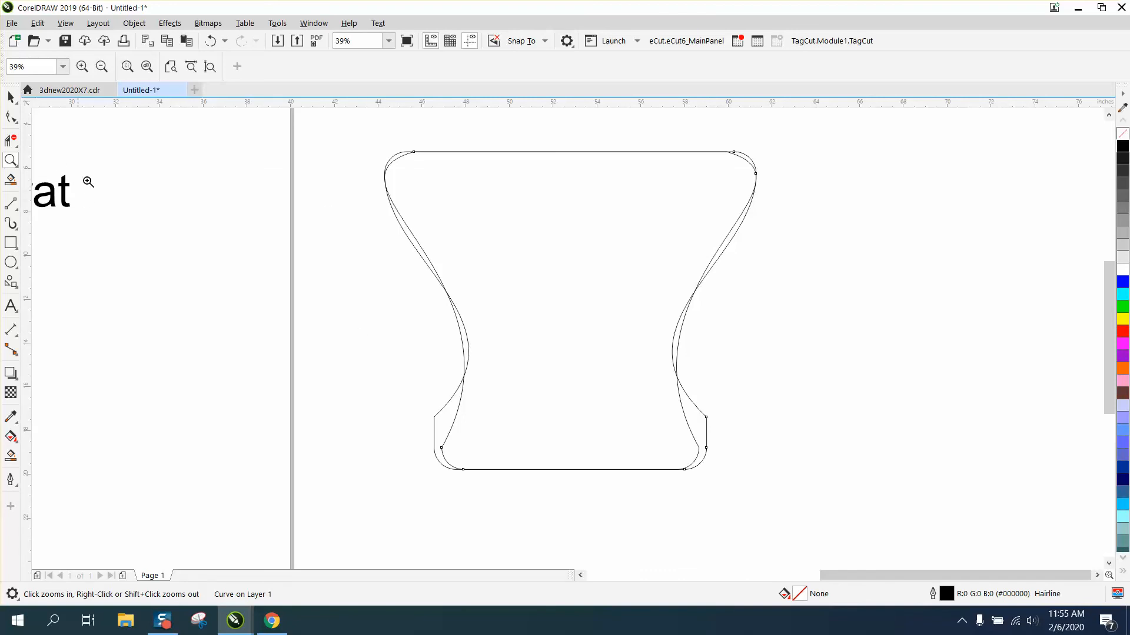
{"action": "left_click", "coordinate": [11, 455]}
{"action": "left_click", "coordinate": [593, 362]}
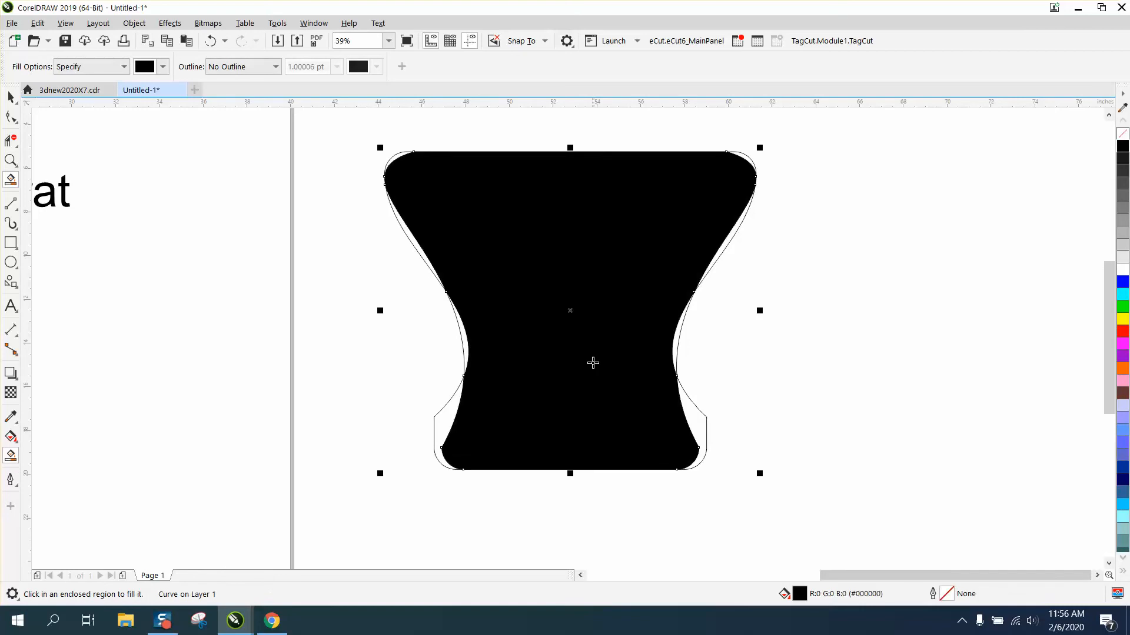
Move the filled shape 30 inches left around the names, heart and date, remove its fill and give it a black outline
{"action": "key", "text": "Left"}
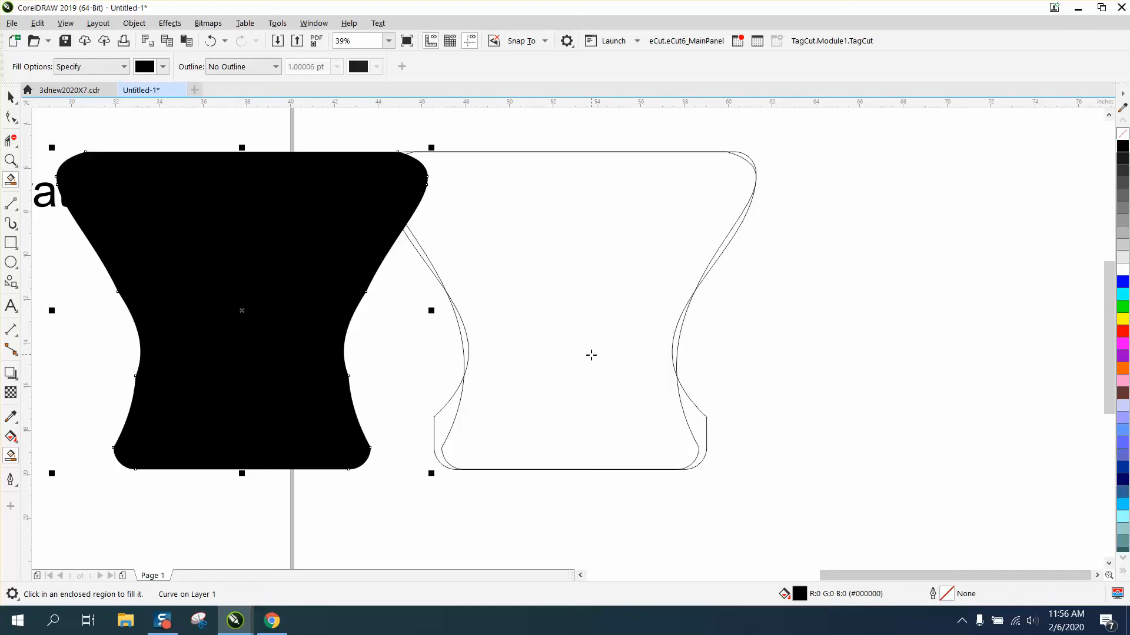
{"action": "left_click", "coordinate": [1122, 134]}
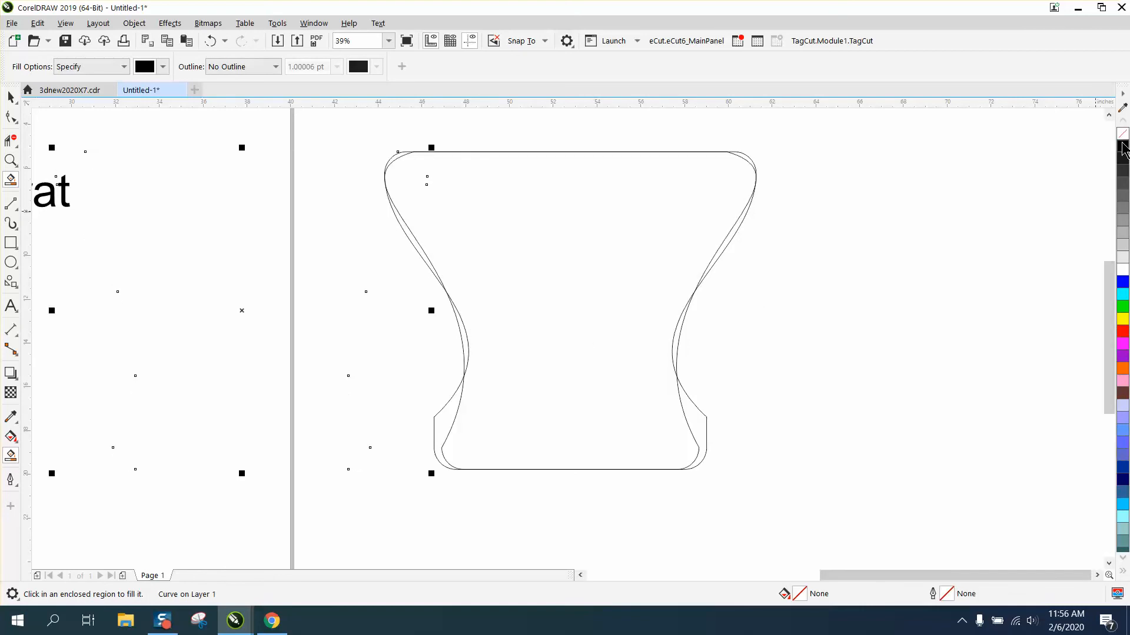
{"action": "right_click", "coordinate": [1122, 147]}
{"action": "key", "text": "Left"}
{"action": "scroll", "coordinate": [1010, 202], "scroll_direction": "down", "scroll_amount": 2}
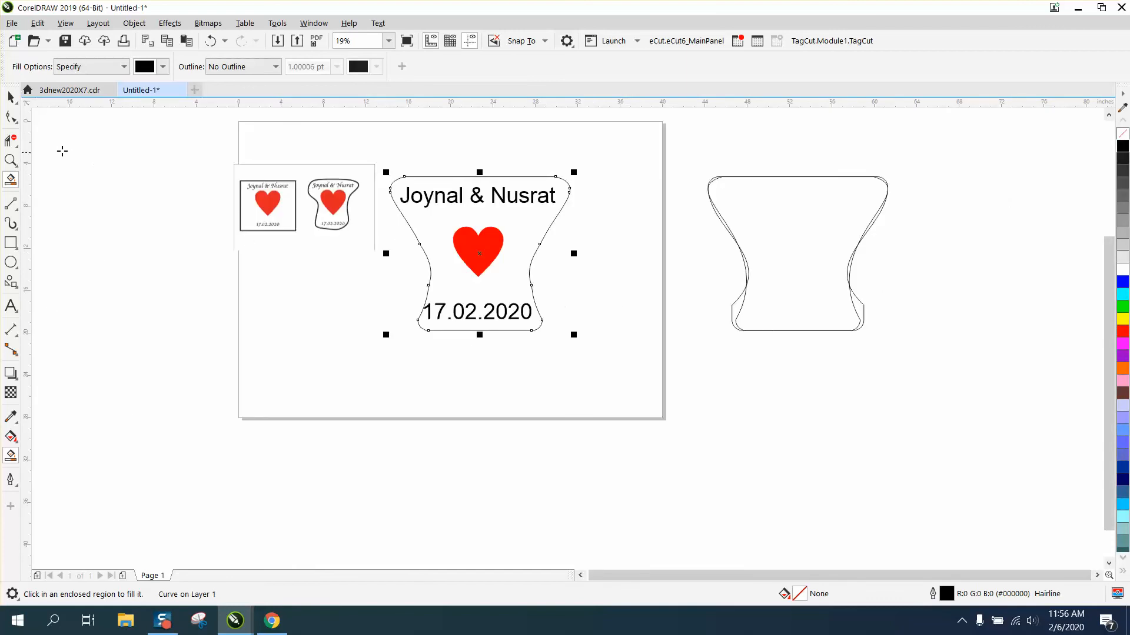
Remove the kinked node just below the waist on both sides of the outline around the text
{"action": "left_click", "coordinate": [11, 160]}
{"action": "left_click_drag", "start_coordinate": [375, 156], "coordinate": [645, 377]}
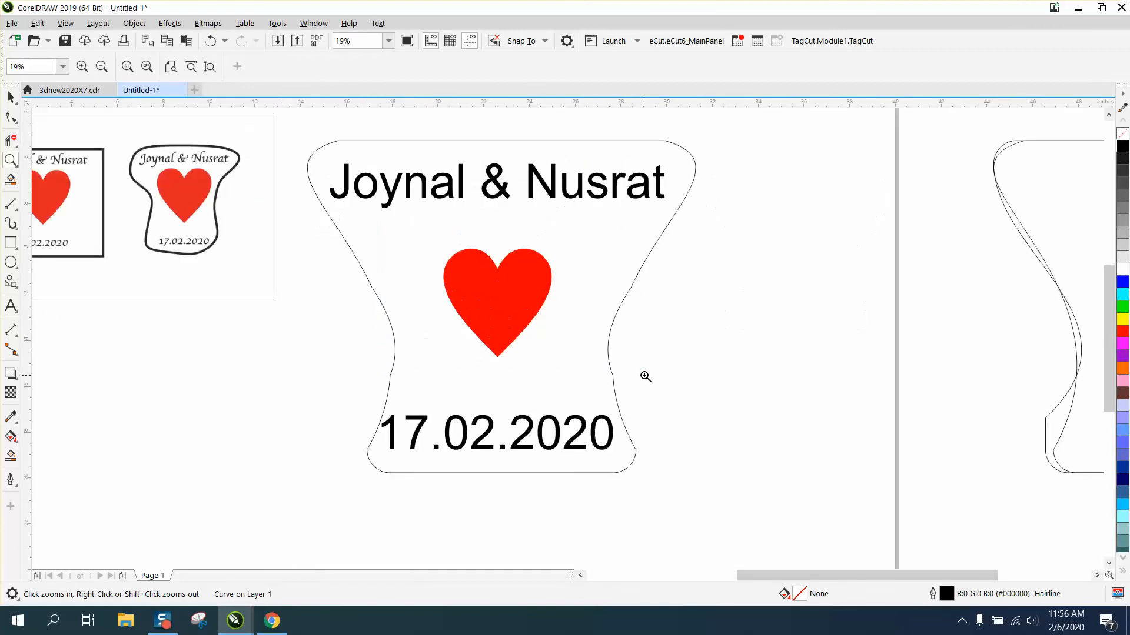
{"action": "left_click", "coordinate": [11, 116]}
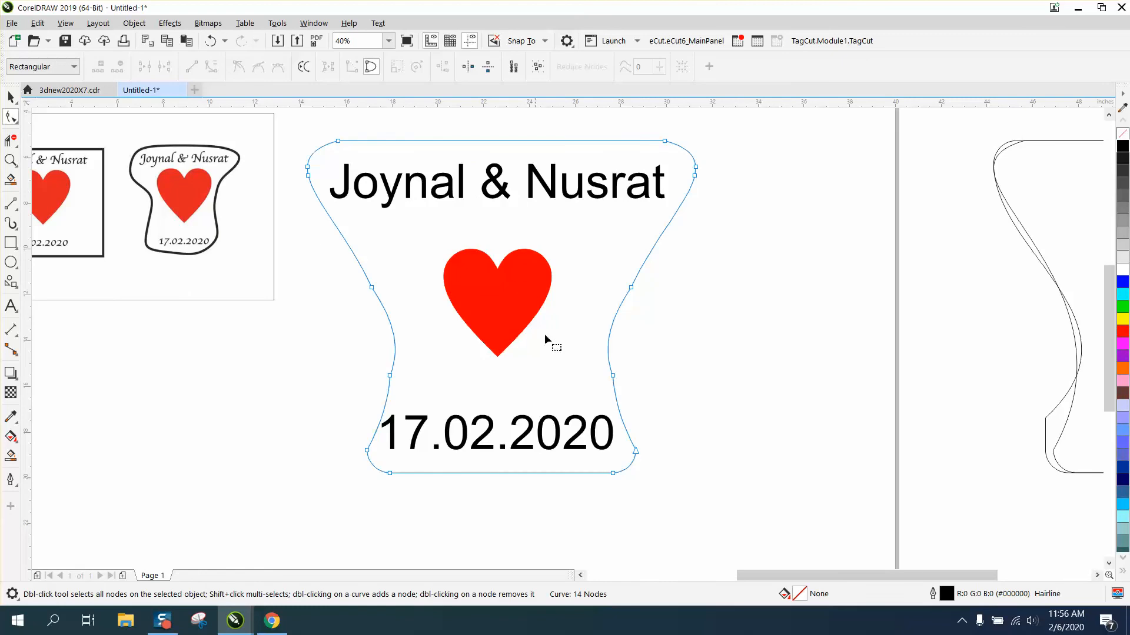
{"action": "left_click", "coordinate": [612, 375]}
{"action": "key", "text": "Delete"}
{"action": "left_click", "coordinate": [390, 376]}
{"action": "key", "text": "Delete"}
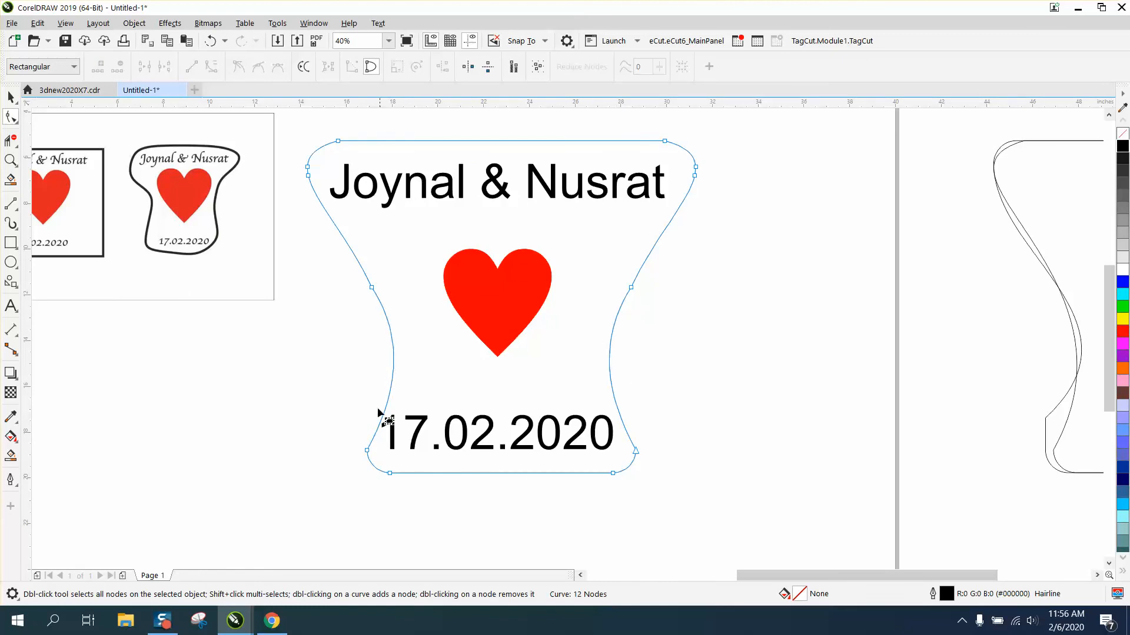
Curve the outline's lower-left side outward past the date by pulling the corner node's upper handle outward, and remove that node
{"action": "left_click", "coordinate": [367, 450]}
{"action": "left_click_drag", "start_coordinate": [395, 399], "coordinate": [342, 445]}
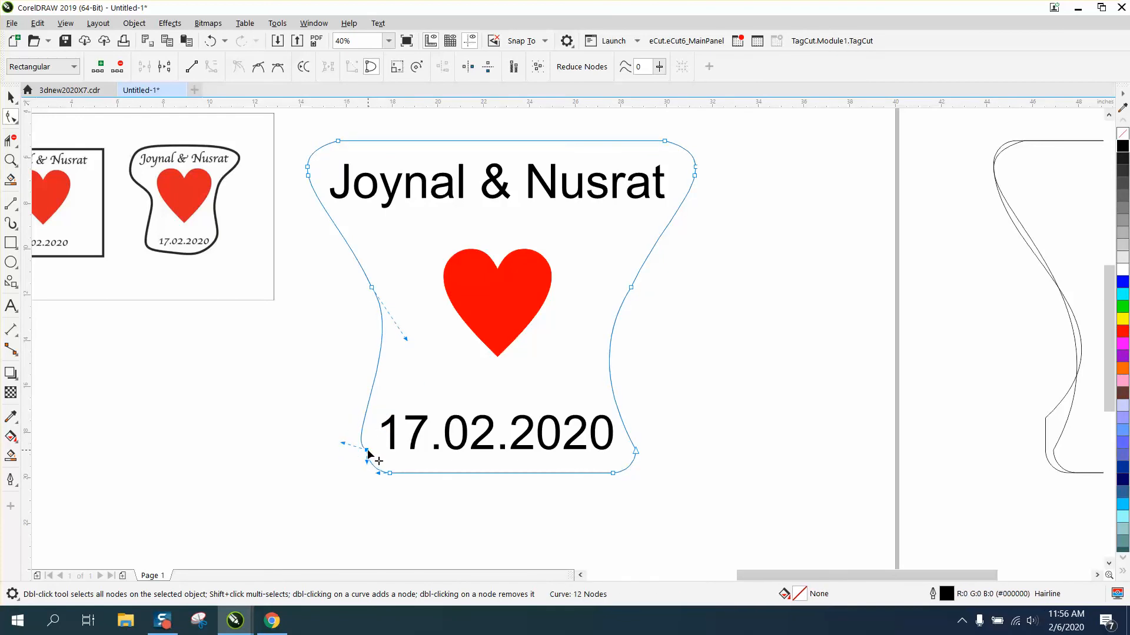
{"action": "double_click", "coordinate": [367, 450]}
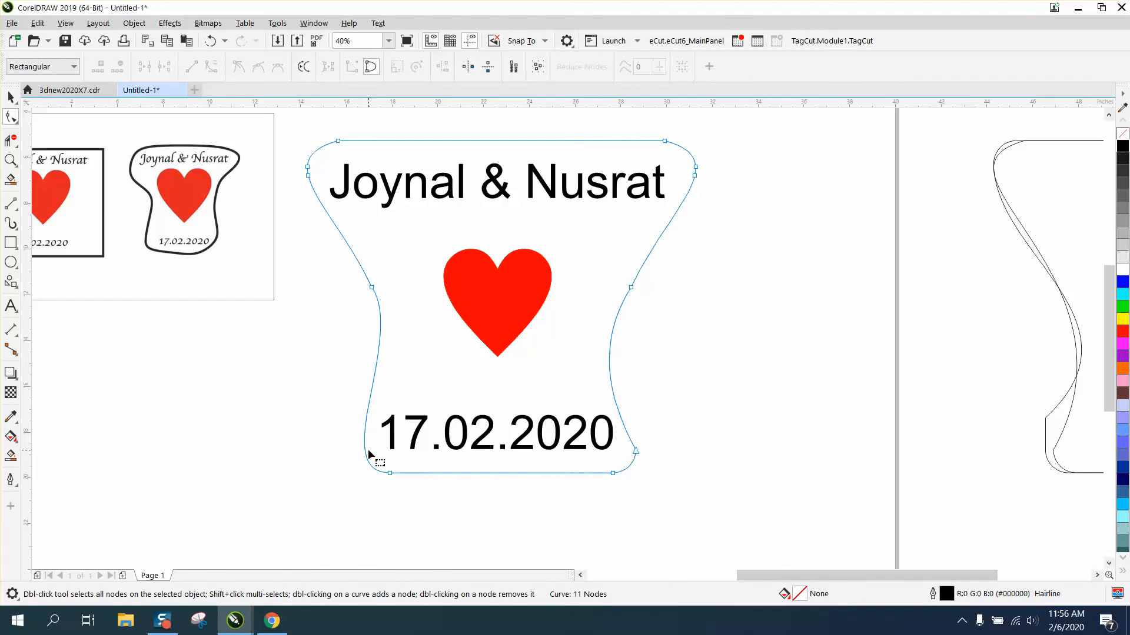
Delete the two leftover overlapping outlines beside the page
{"action": "left_click", "coordinate": [11, 97]}
{"action": "scroll", "coordinate": [683, 187], "scroll_direction": "down", "scroll_amount": 2}
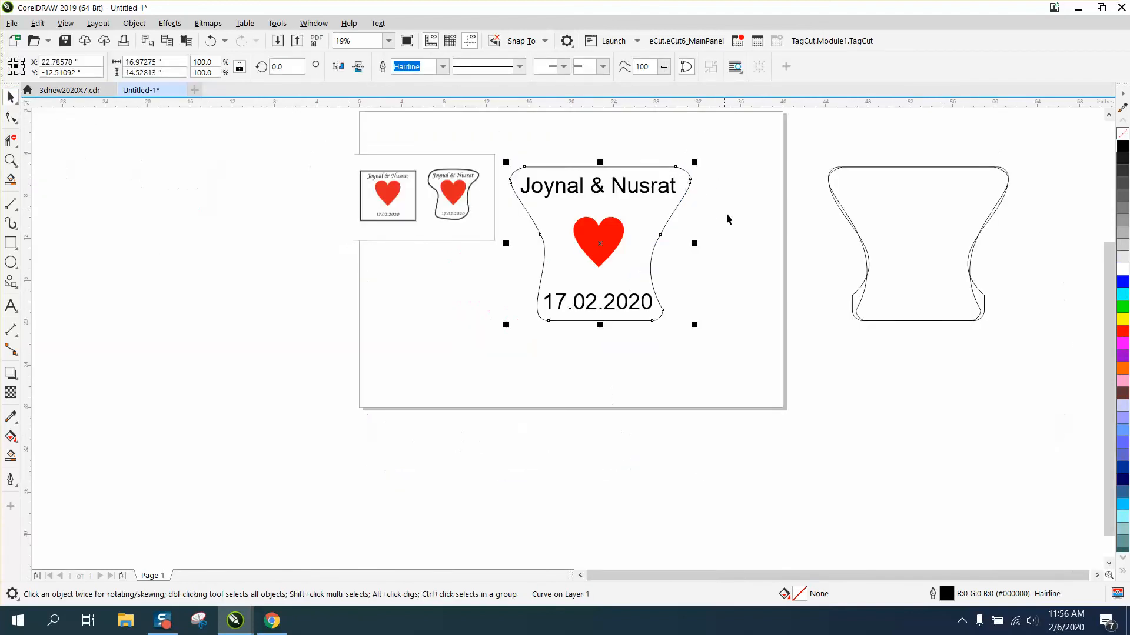
{"action": "left_click", "coordinate": [857, 232]}
{"action": "key", "text": "XF86Calculator"}
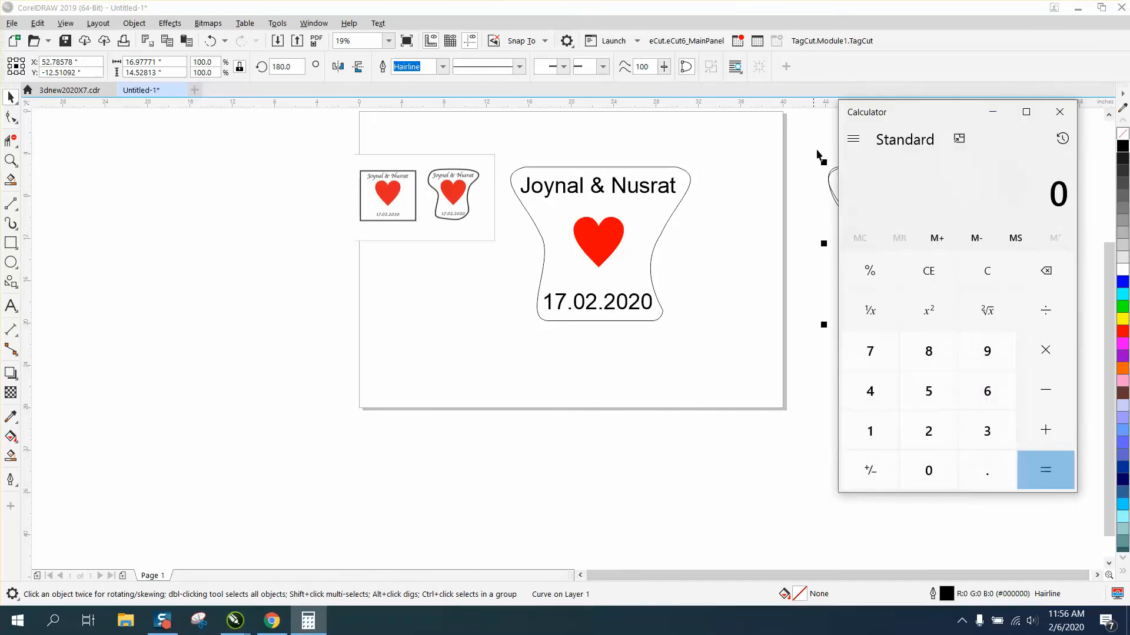
{"action": "left_click", "coordinate": [1060, 112]}
{"action": "left_click_drag", "start_coordinate": [788, 147], "coordinate": [1038, 360]}
{"action": "key", "text": "Delete"}
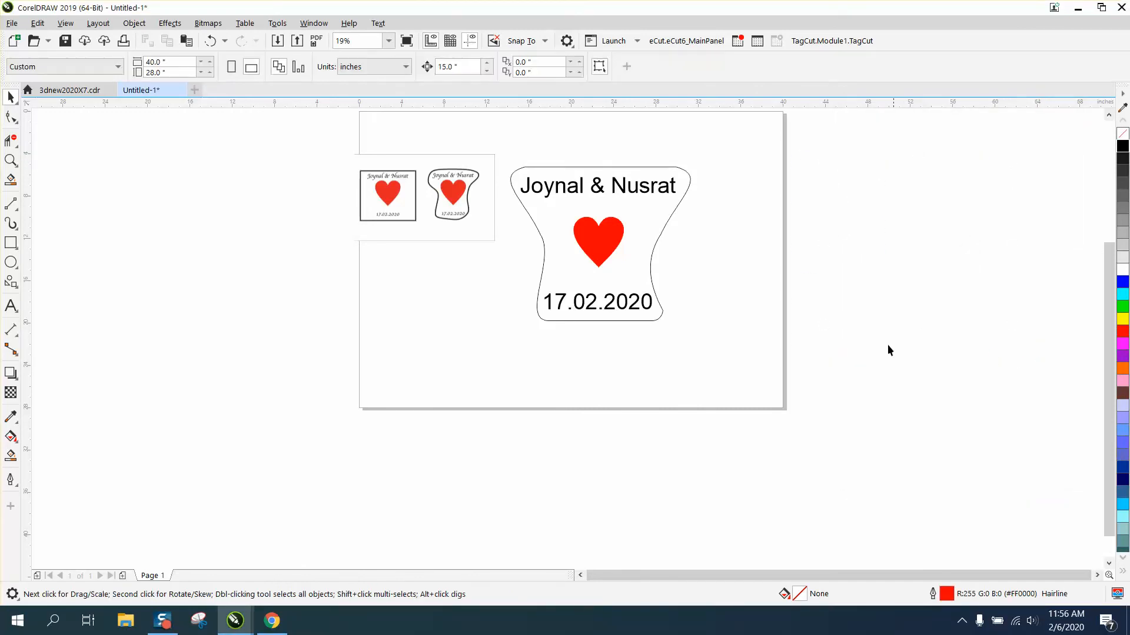
Move the reshaped outline 30 inches right off the page and add a horizontally mirrored copy over it
{"action": "left_click", "coordinate": [661, 228]}
{"action": "key", "text": "Right"}
{"action": "key", "text": "Right"}
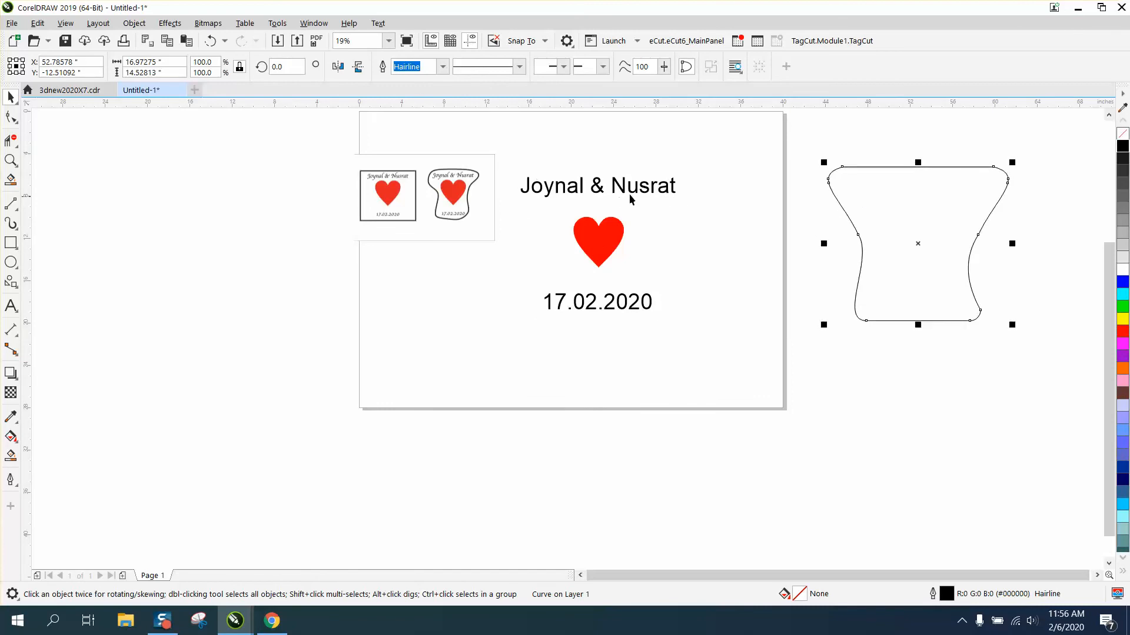
{"action": "left_click", "coordinate": [359, 68]}
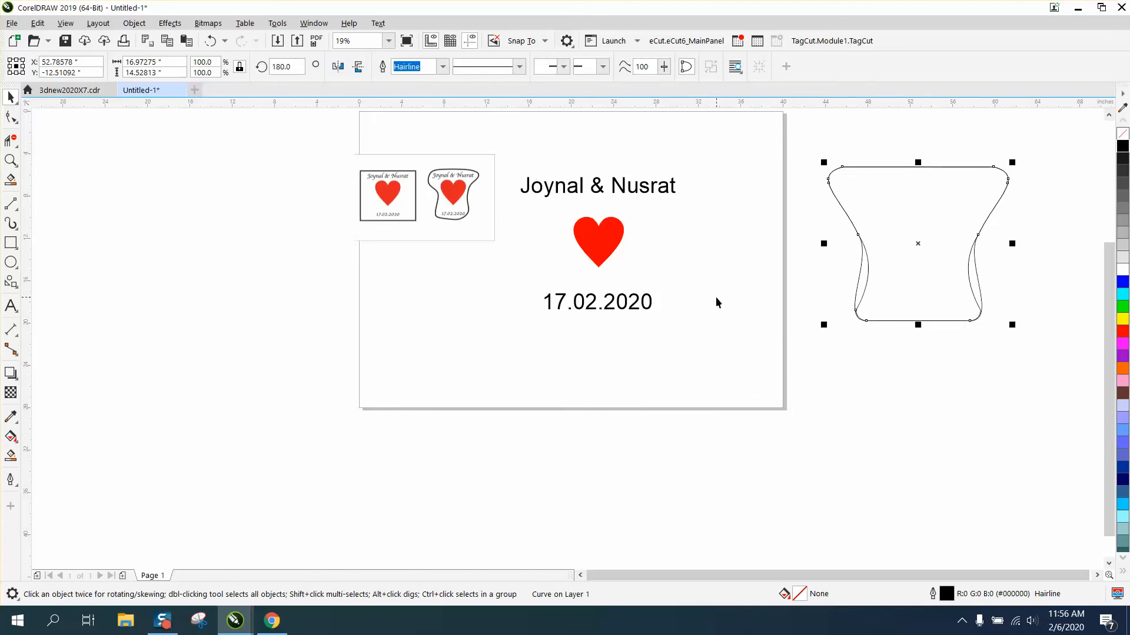
Smart Fill the area shared by the two mirrored outlines and move the shape 30 inches left with no fill and a black outline
{"action": "left_click", "coordinate": [11, 455]}
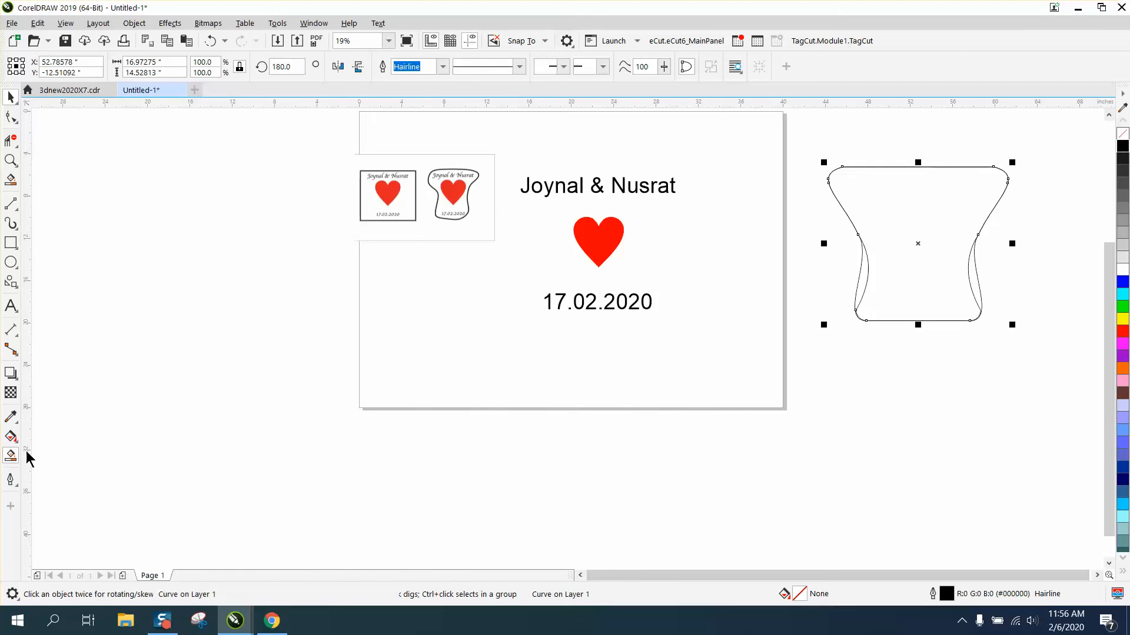
{"action": "left_click", "coordinate": [879, 303]}
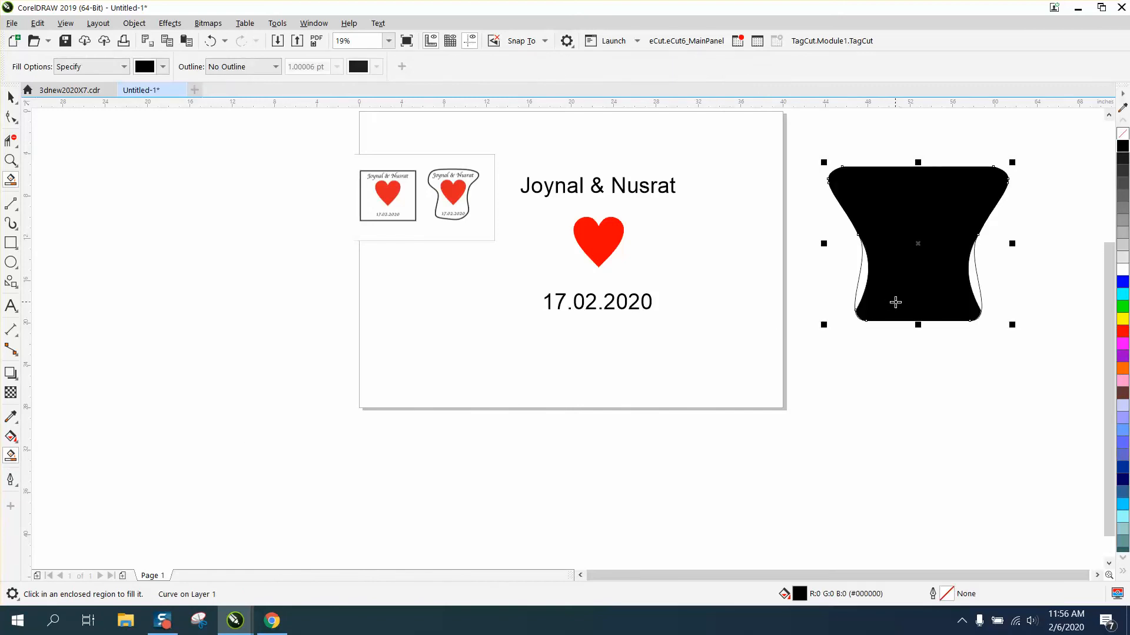
{"action": "key", "text": "Left"}
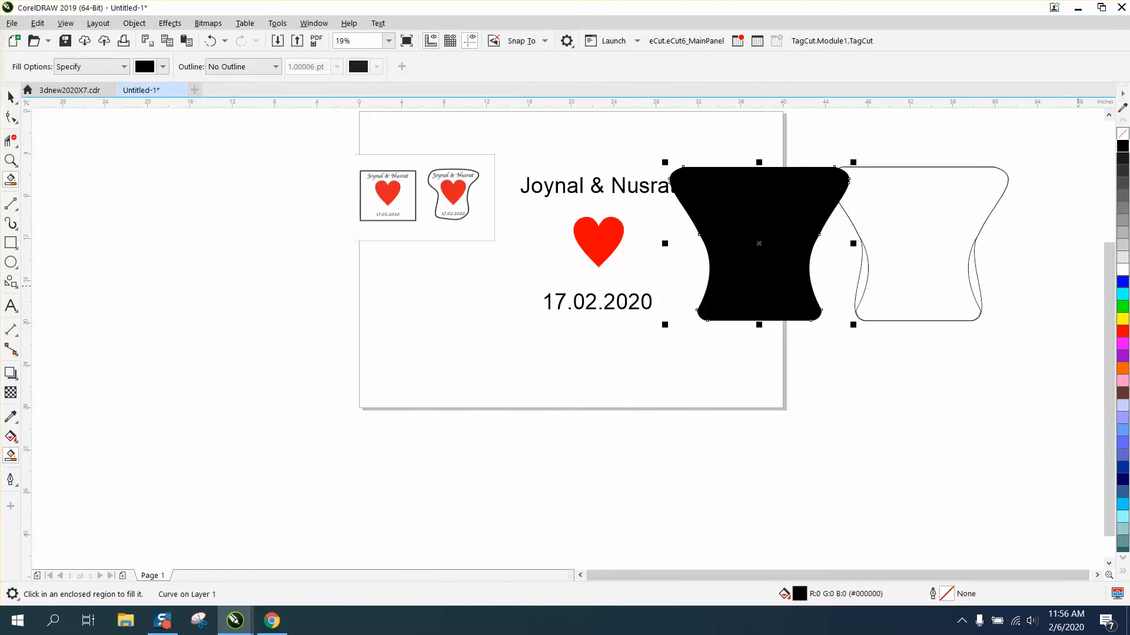
{"action": "left_click", "coordinate": [1123, 134]}
{"action": "right_click", "coordinate": [1123, 147]}
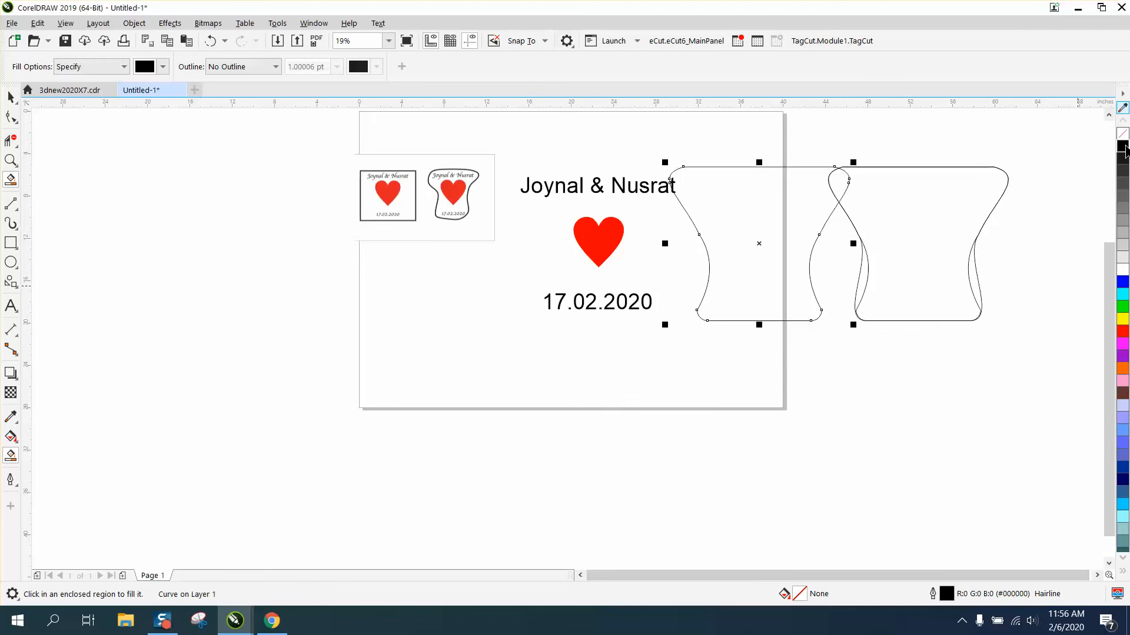
{"action": "key", "text": "Left"}
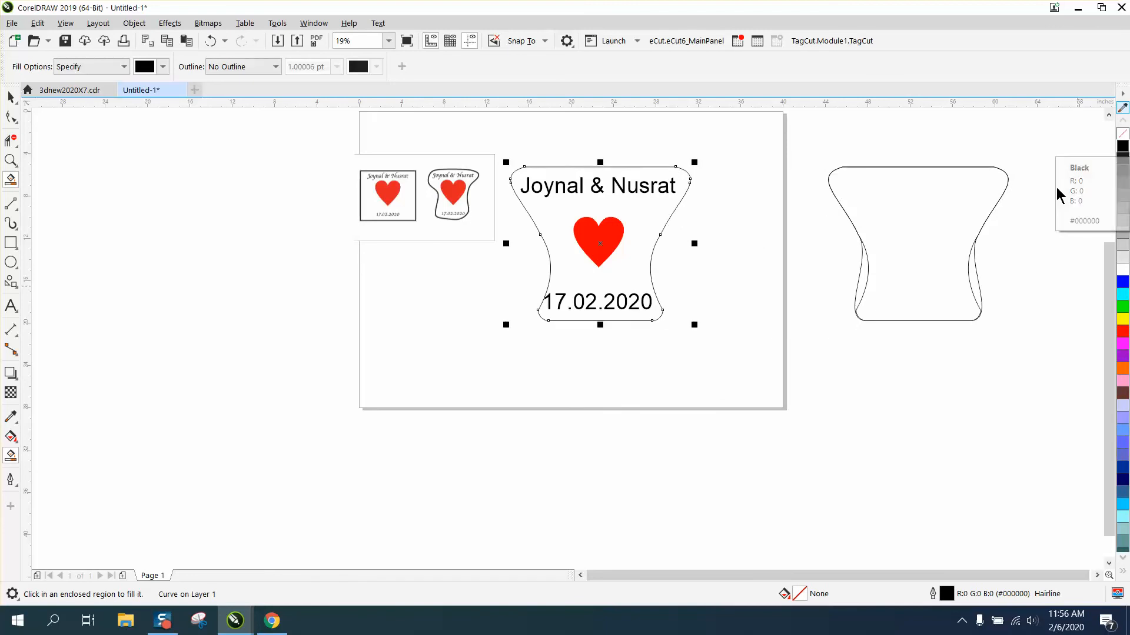
{"action": "left_click", "coordinate": [10, 160]}
{"action": "left_click", "coordinate": [503, 142]}
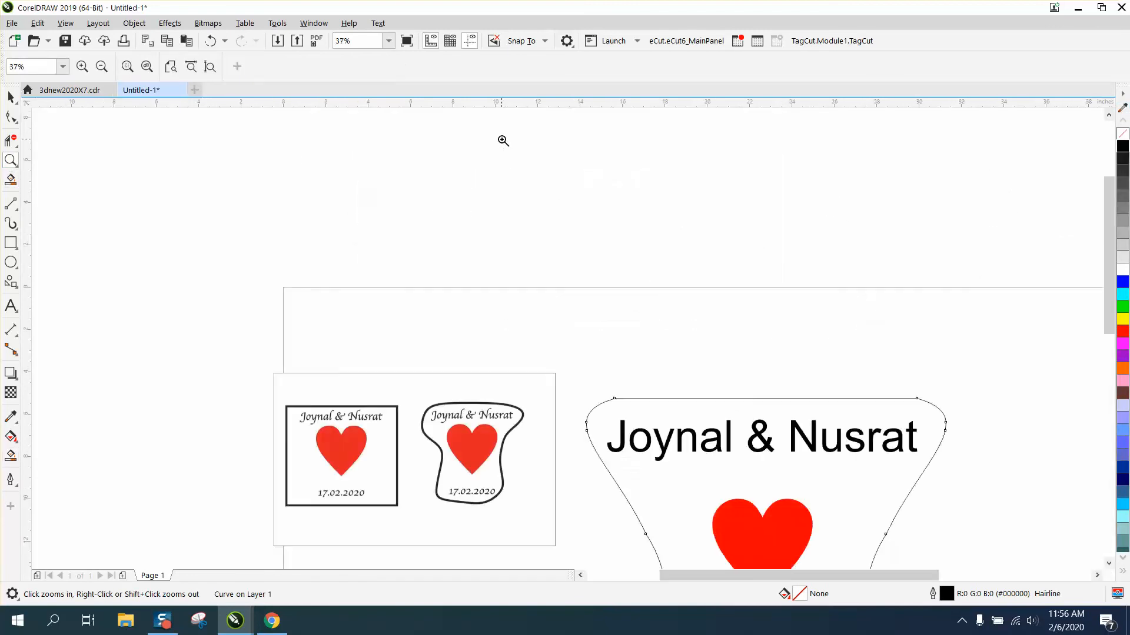
{"action": "right_click", "coordinate": [370, 111]}
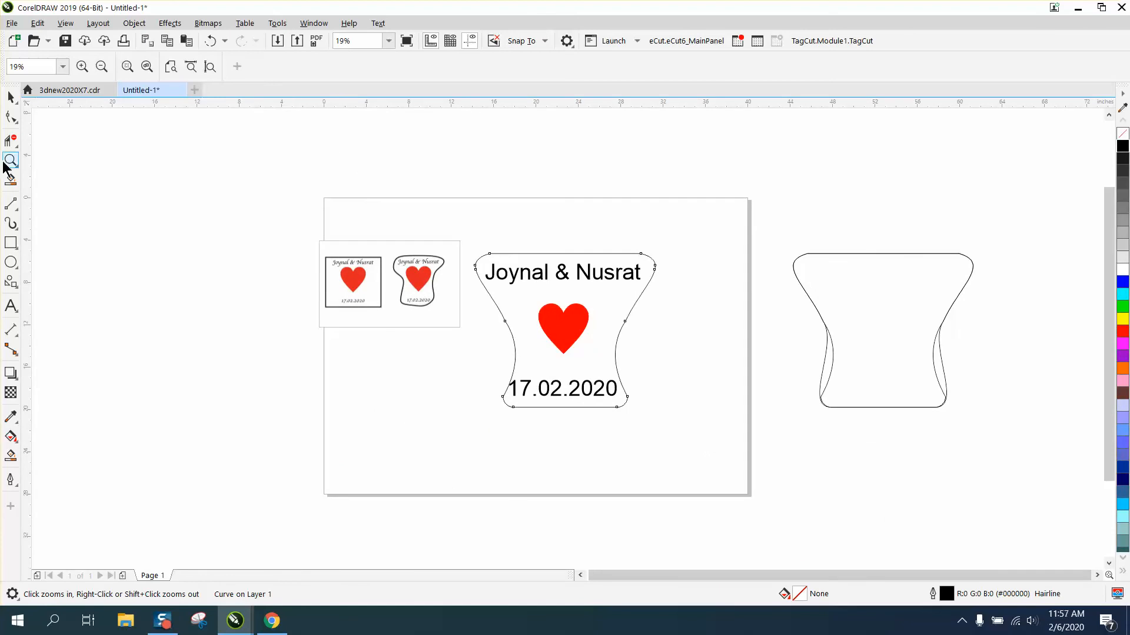
Trim the two inner waist curves from the overlapping outlines with Virtual Segment Delete and delete the narrower outline around the text
{"action": "left_click", "coordinate": [11, 140]}
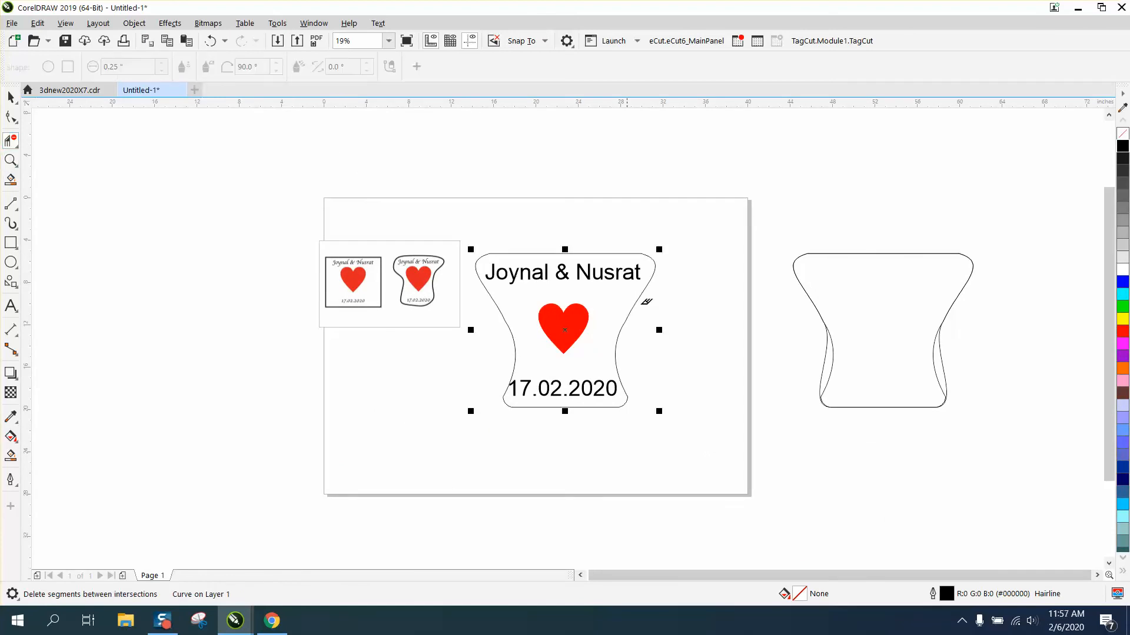
{"action": "left_click", "coordinate": [833, 343]}
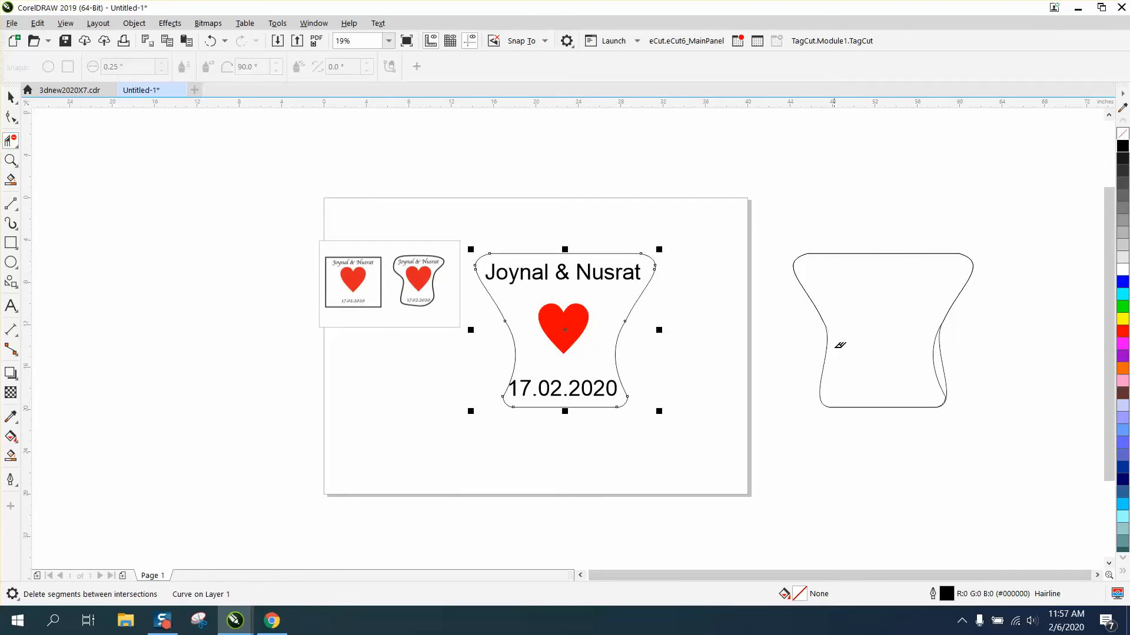
{"action": "left_click", "coordinate": [935, 348]}
{"action": "left_click", "coordinate": [11, 98]}
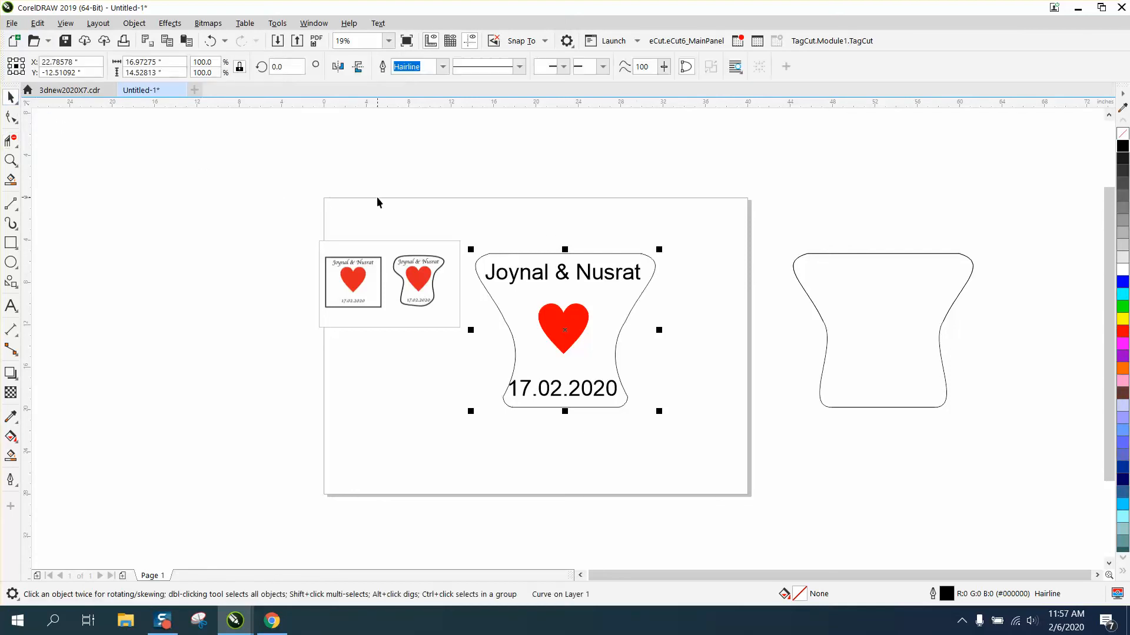
{"action": "left_click", "coordinate": [604, 249]}
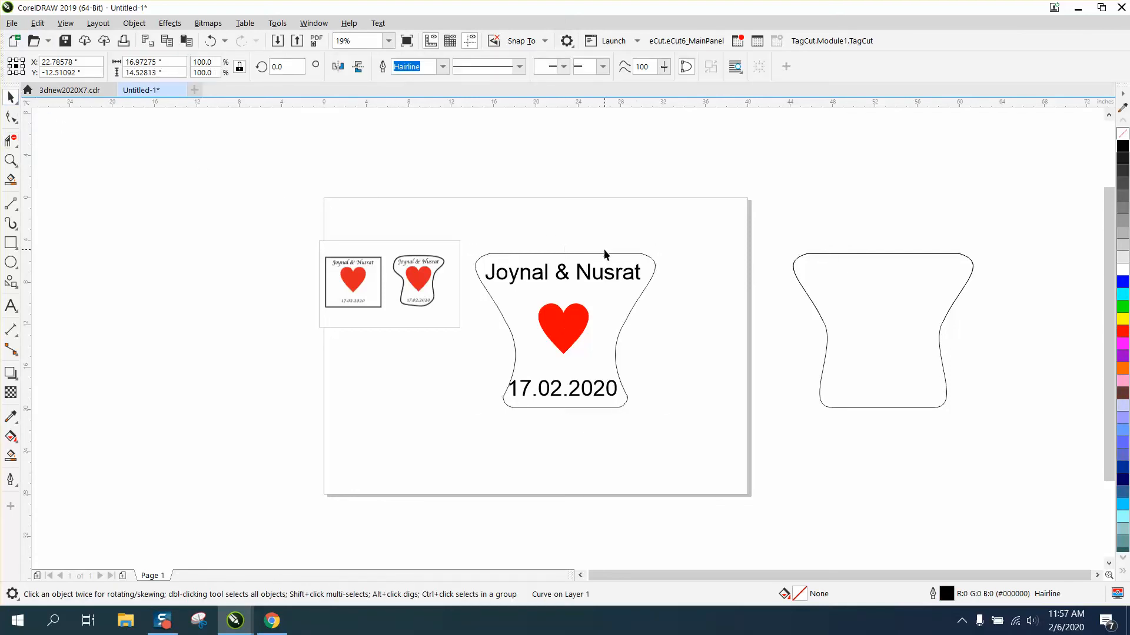
Move one of the trimmed open outlines 30 inches left onto the page and back again
{"action": "left_click", "coordinate": [941, 341]}
{"action": "key", "text": "ctrl+z"}
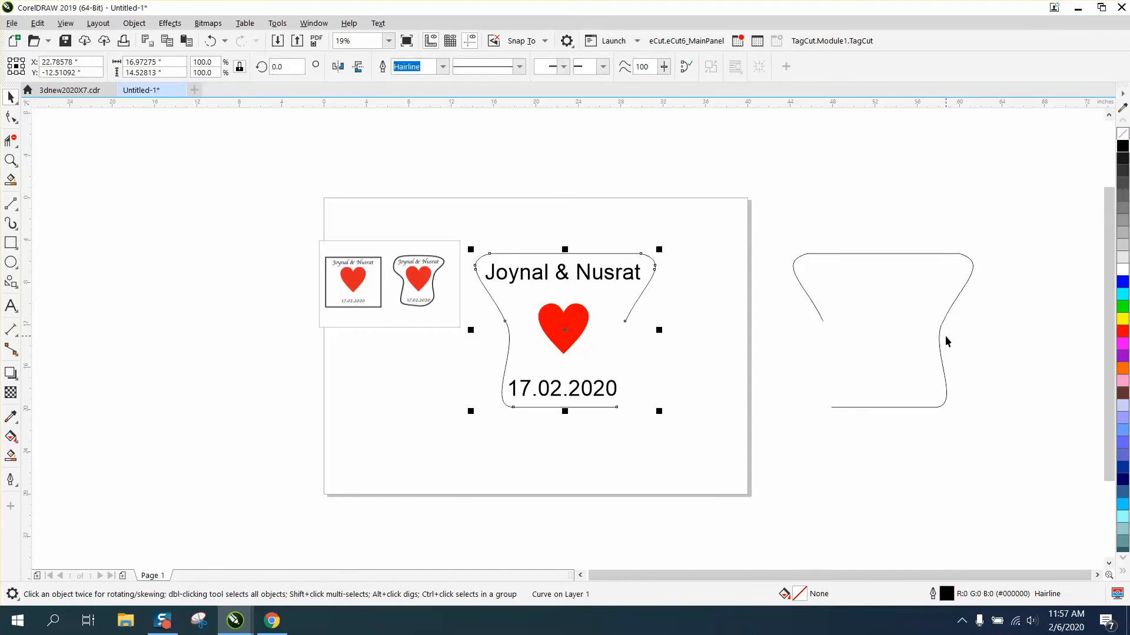
{"action": "key", "text": "ctrl+shift+z"}
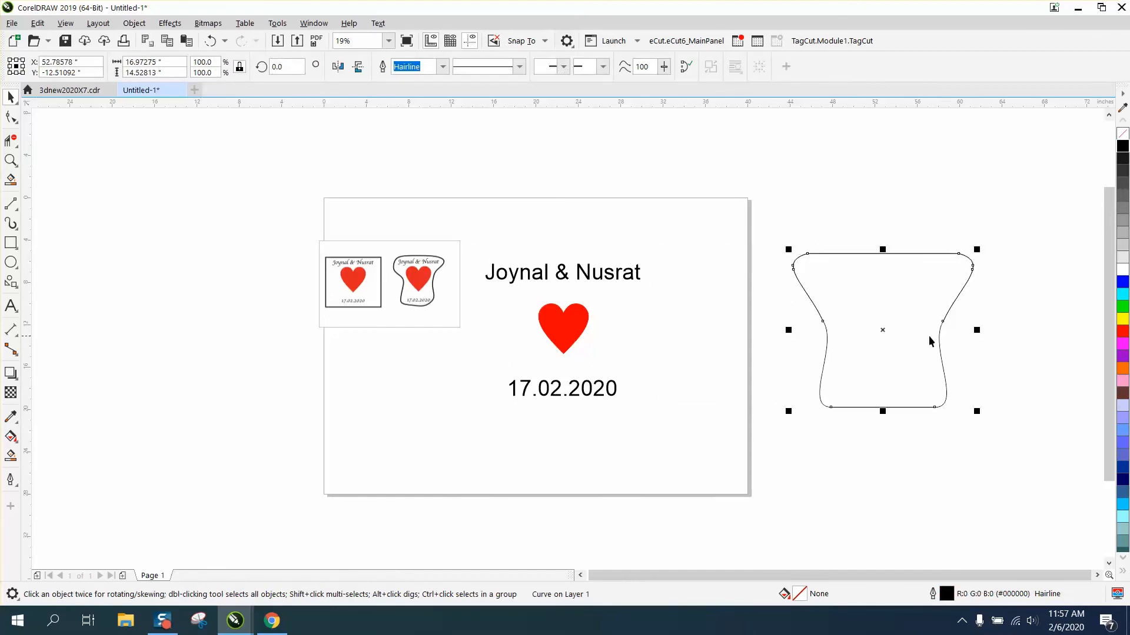
Smart Fill the trimmed outlines into one closed shape, move it 30 inches left around the text, and give it no fill and a black outline
{"action": "left_click", "coordinate": [10, 455]}
{"action": "left_click", "coordinate": [850, 377]}
{"action": "key", "text": "Left"}
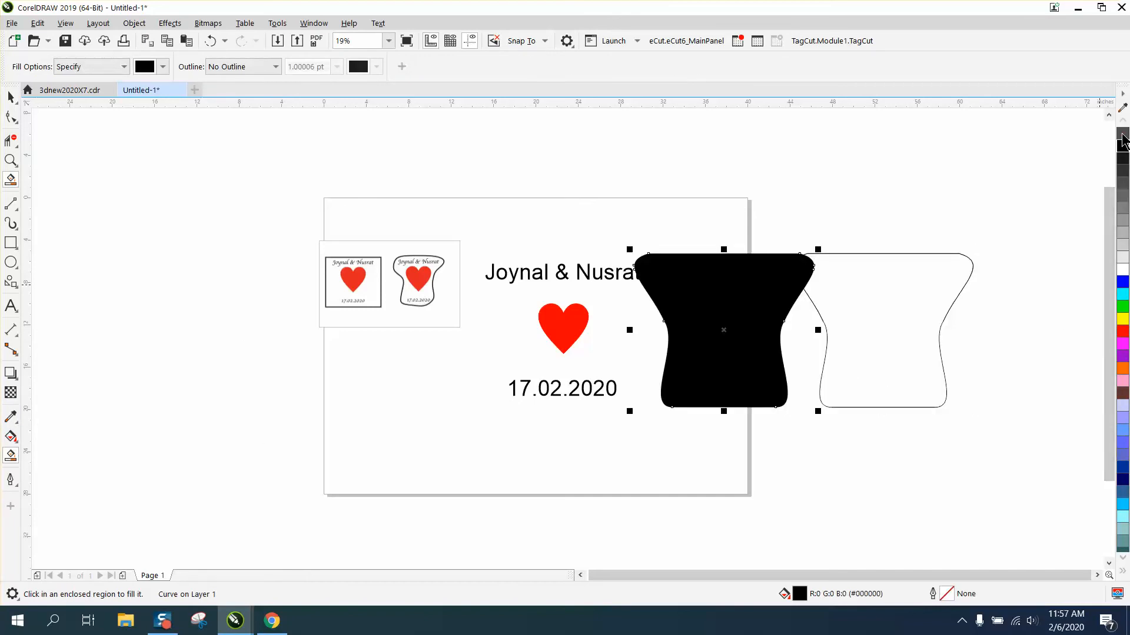
{"action": "left_click", "coordinate": [1123, 134]}
{"action": "right_click", "coordinate": [1123, 147]}
{"action": "key", "text": "Left"}
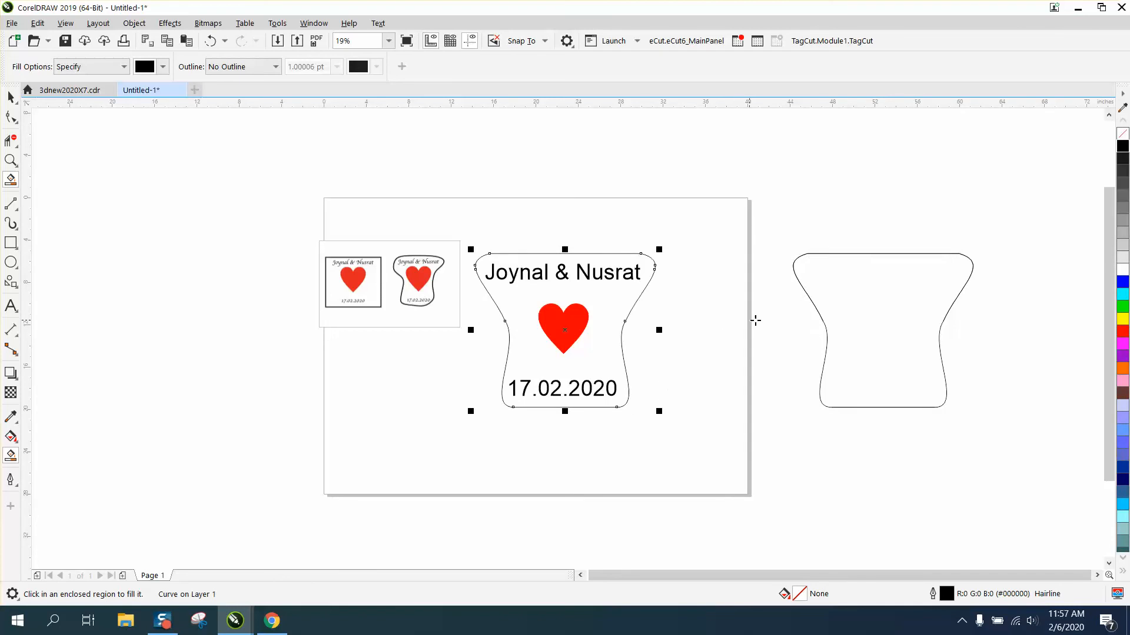
{"action": "left_click", "coordinate": [11, 160]}
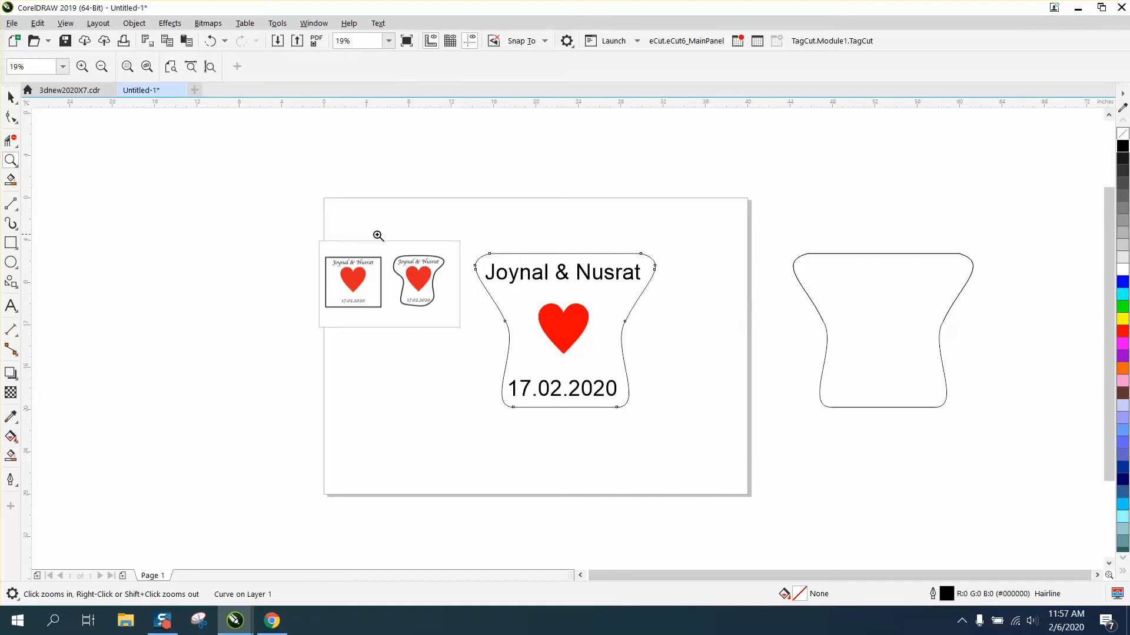
{"action": "left_click_drag", "start_coordinate": [326, 241], "coordinate": [705, 442]}
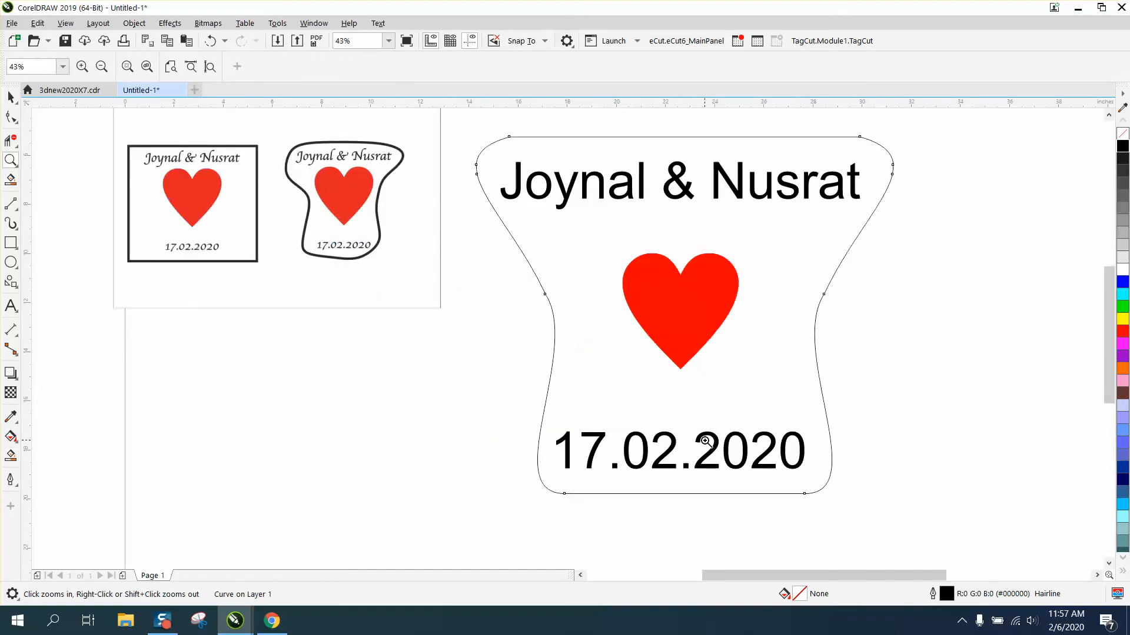